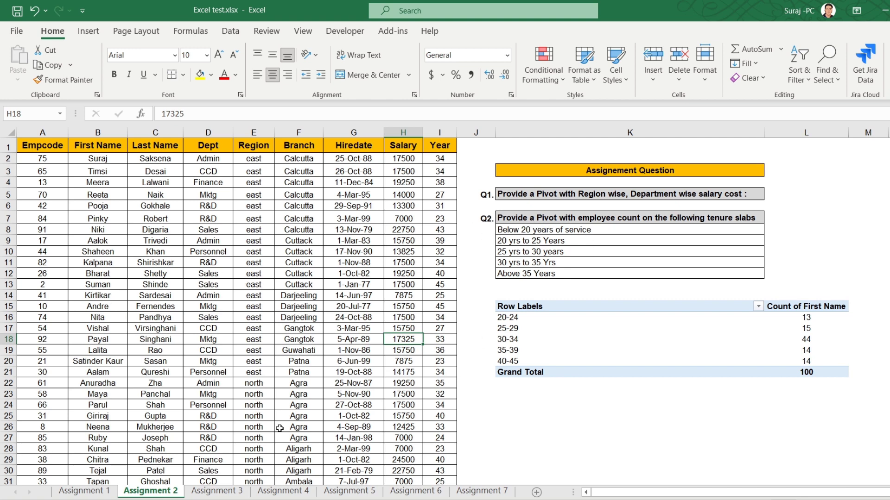
Step: Look through the Assignment 1 to 4 sheets, ending back on Assignment 2
{"action": "left_click", "coordinate": [84, 491]}
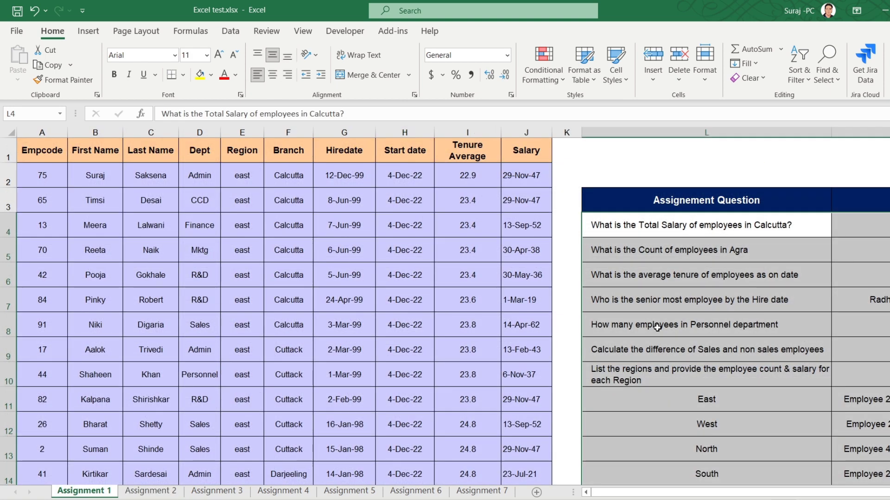
{"action": "scroll", "coordinate": [809, 324], "scroll_direction": "down", "scroll_amount": 1}
{"action": "scroll", "coordinate": [417, 300], "scroll_direction": "up", "scroll_amount": 1}
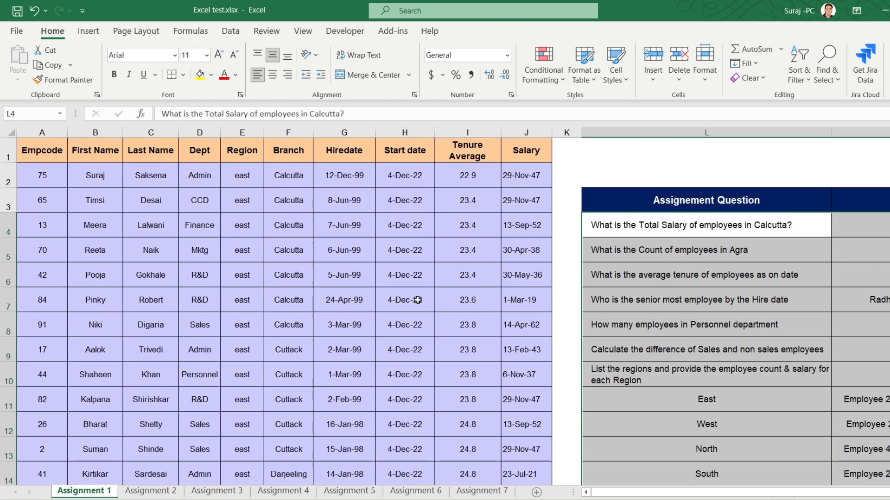
{"action": "left_click", "coordinate": [150, 491]}
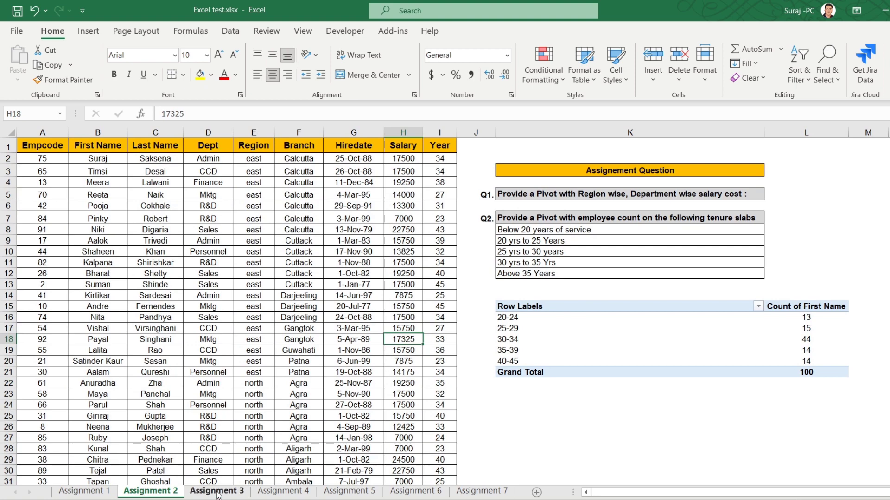
{"action": "left_click", "coordinate": [217, 493]}
{"action": "left_click", "coordinate": [280, 492]}
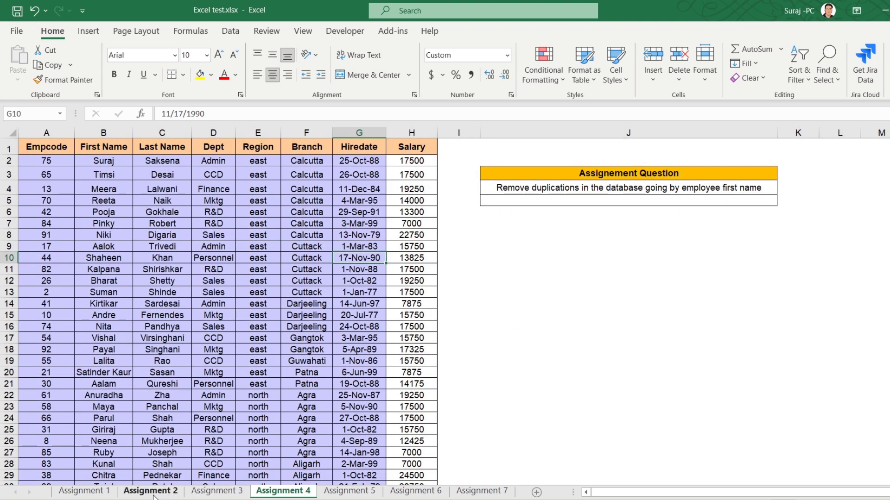
{"action": "left_click", "coordinate": [150, 492]}
Step: Review the 20-25 year tenure slab, the Q1 question and sample employee values
{"action": "left_click", "coordinate": [535, 241]}
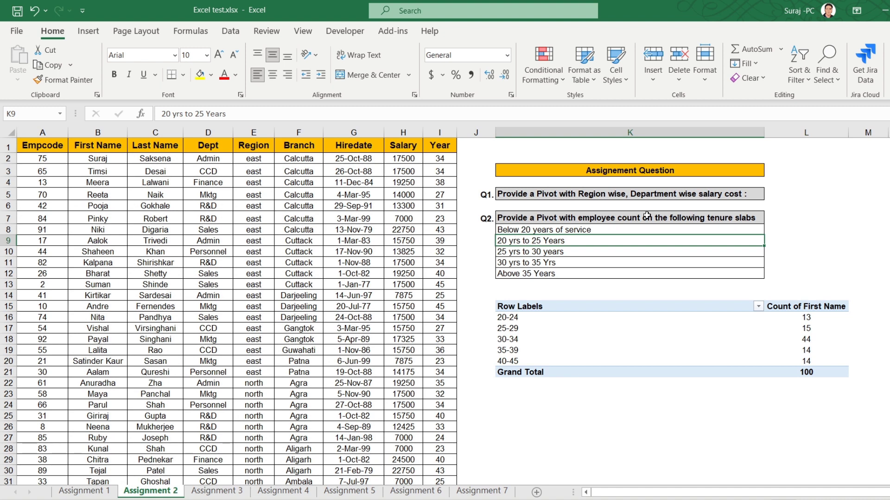
{"action": "left_click", "coordinate": [562, 189]}
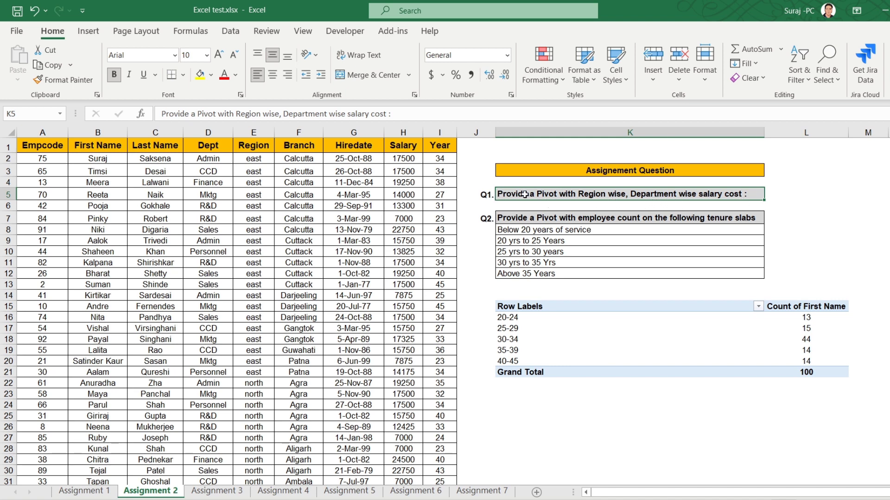
{"action": "left_click", "coordinate": [37, 172]}
{"action": "left_click", "coordinate": [403, 302]}
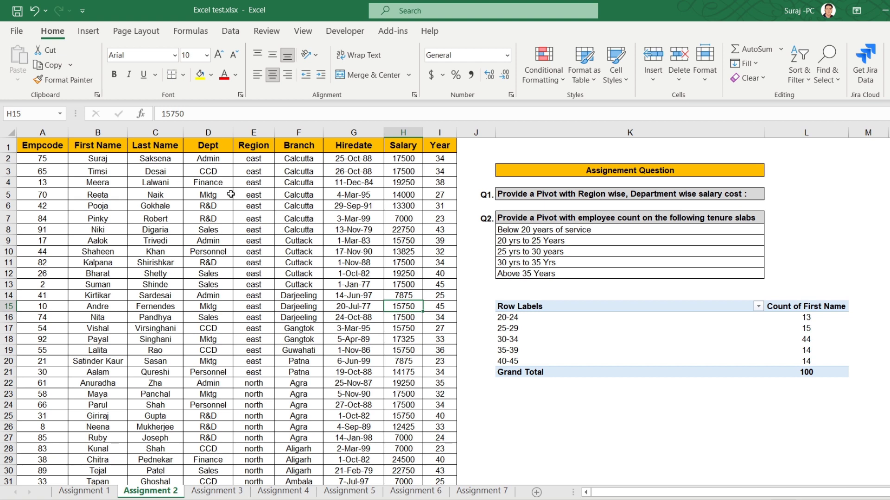
{"action": "left_click", "coordinate": [47, 159]}
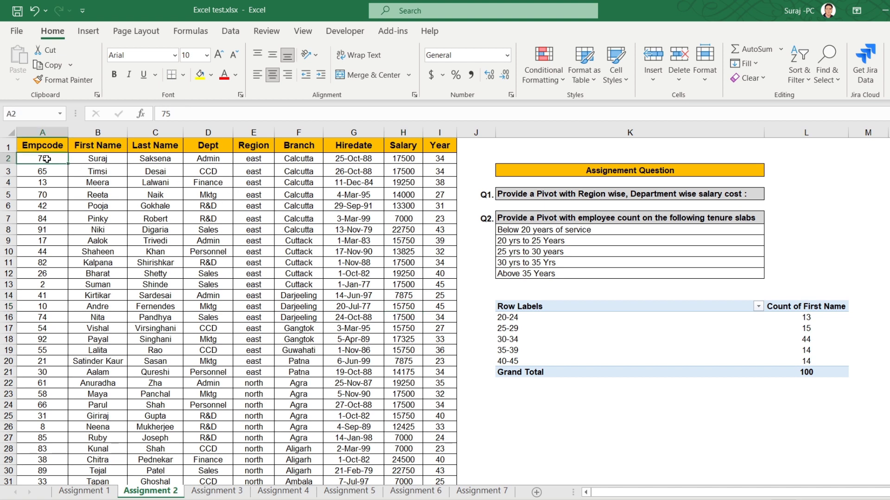
{"action": "left_click", "coordinate": [115, 160]}
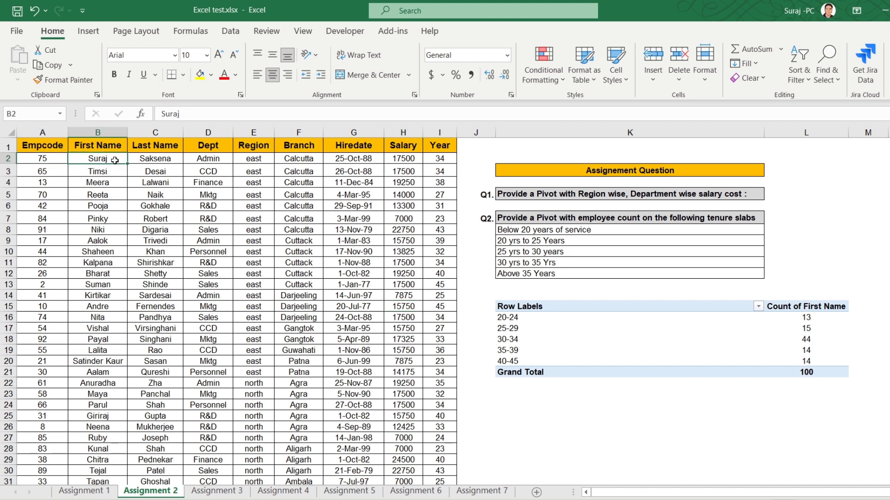
{"action": "left_click", "coordinate": [259, 156]}
{"action": "left_click", "coordinate": [426, 159]}
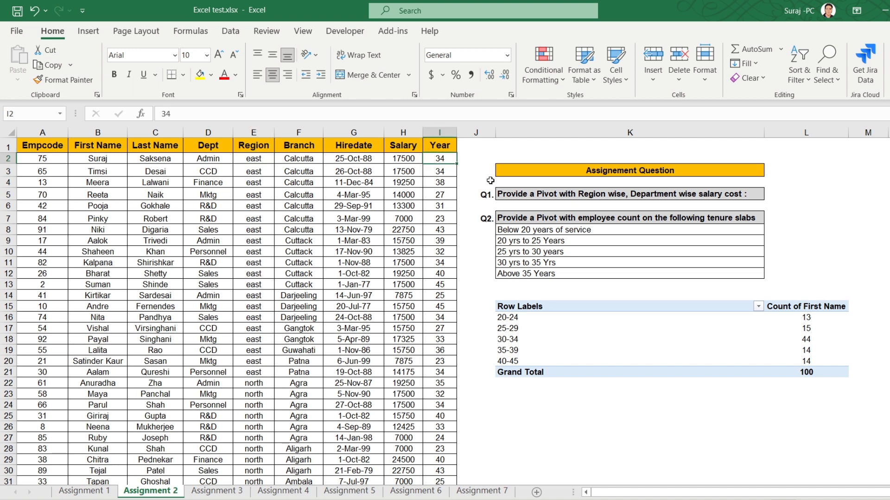
{"action": "left_click", "coordinate": [541, 196]}
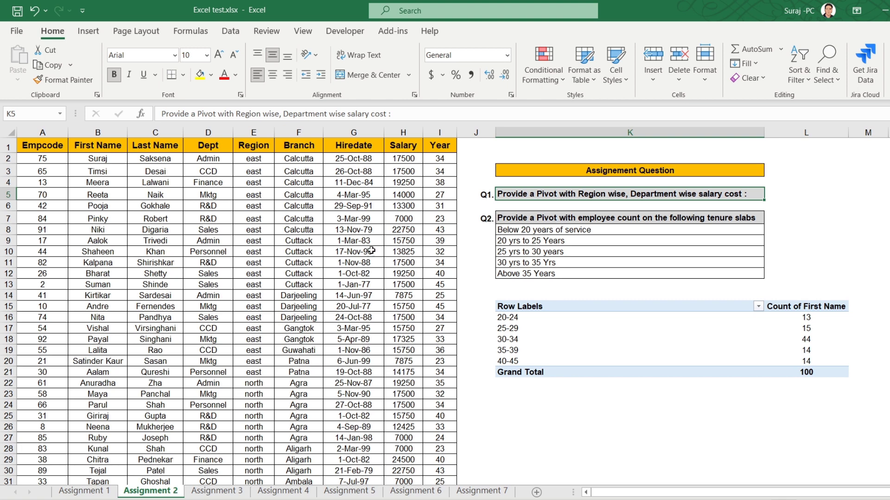
Step: Try partial selections of the employee table, such as D2:E16 and the first eight rows
{"action": "left_click_drag", "start_coordinate": [41, 146], "coordinate": [438, 364]}
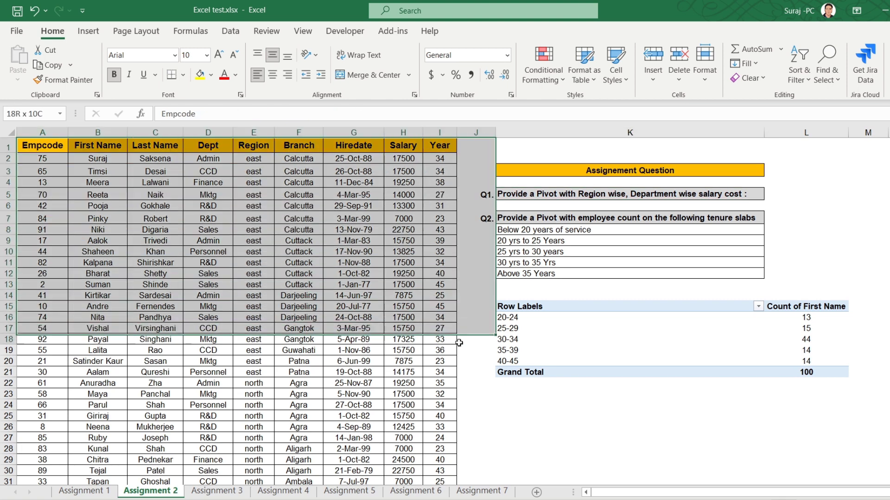
{"action": "left_click", "coordinate": [260, 263]}
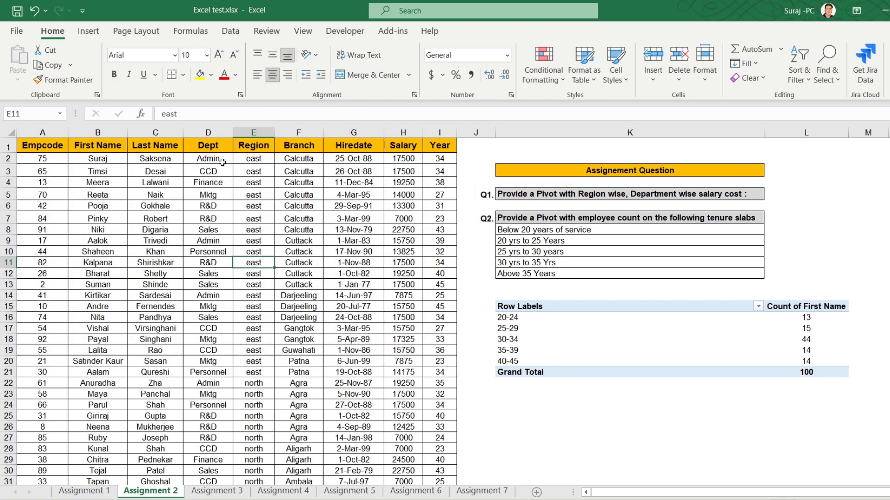
{"action": "left_click_drag", "start_coordinate": [220, 160], "coordinate": [231, 374]}
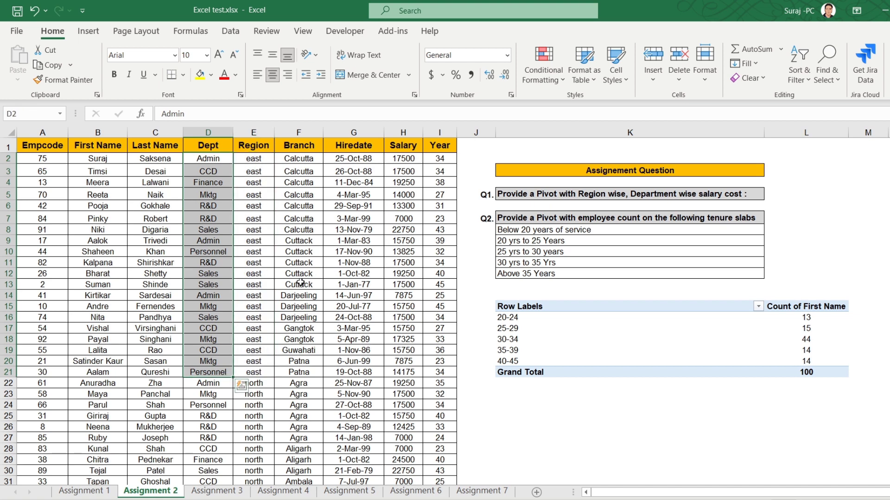
{"action": "left_click", "coordinate": [261, 229]}
{"action": "left_click_drag", "start_coordinate": [203, 160], "coordinate": [249, 319]}
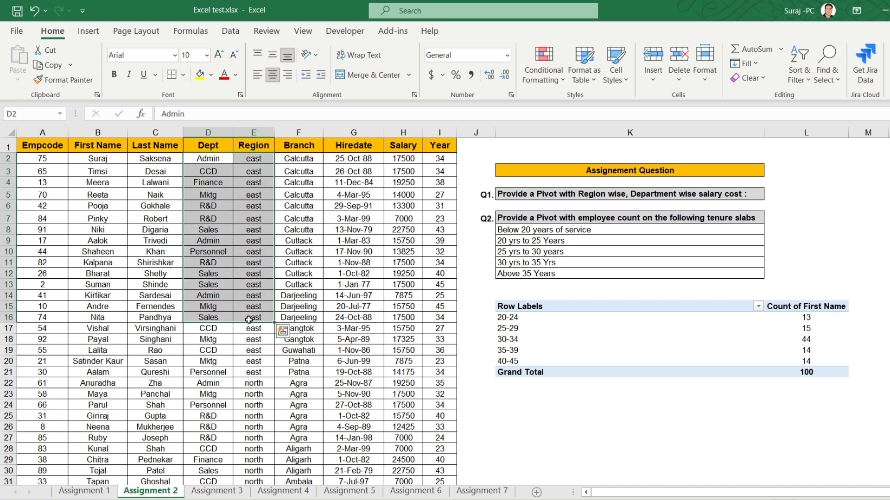
{"action": "left_click", "coordinate": [404, 170]}
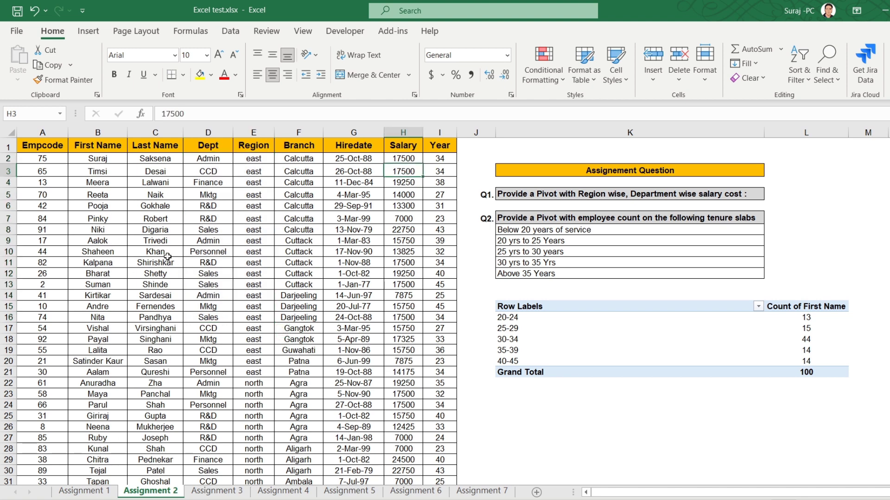
{"action": "left_click", "coordinate": [120, 222]}
{"action": "left_click", "coordinate": [36, 145]}
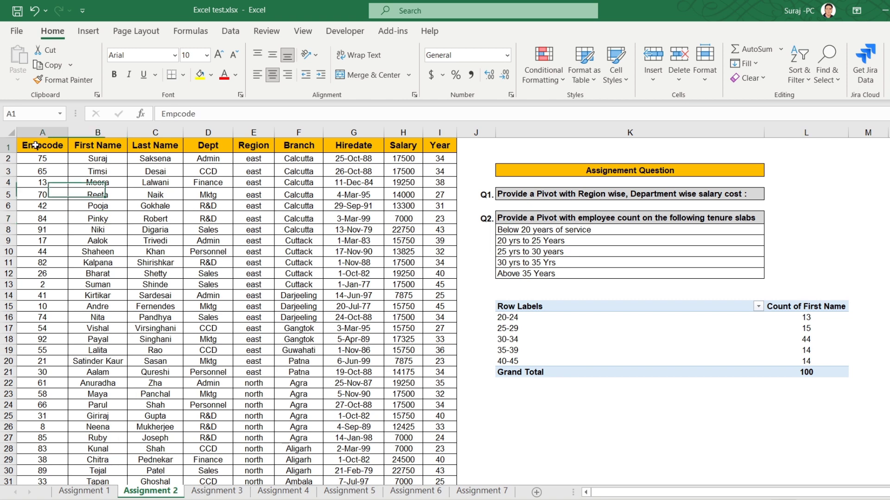
{"action": "left_click", "coordinate": [136, 196]}
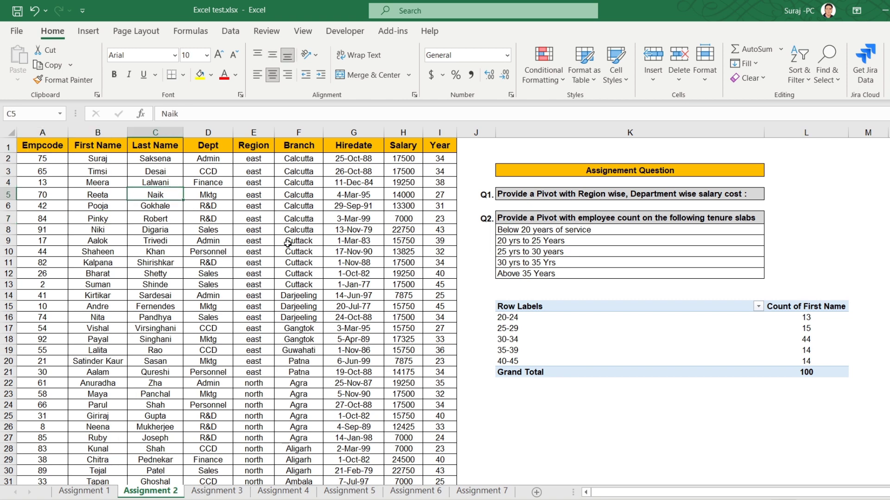
{"action": "left_click_drag", "start_coordinate": [54, 144], "coordinate": [444, 227]}
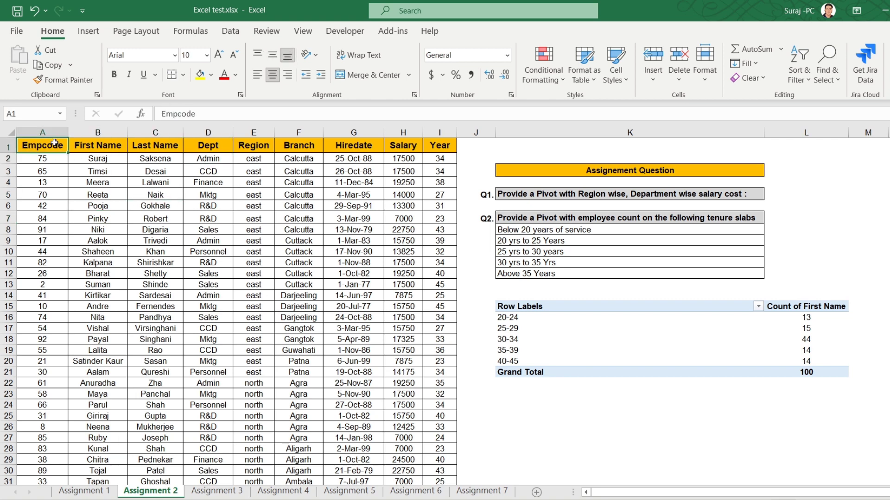
{"action": "left_click", "coordinate": [444, 226]}
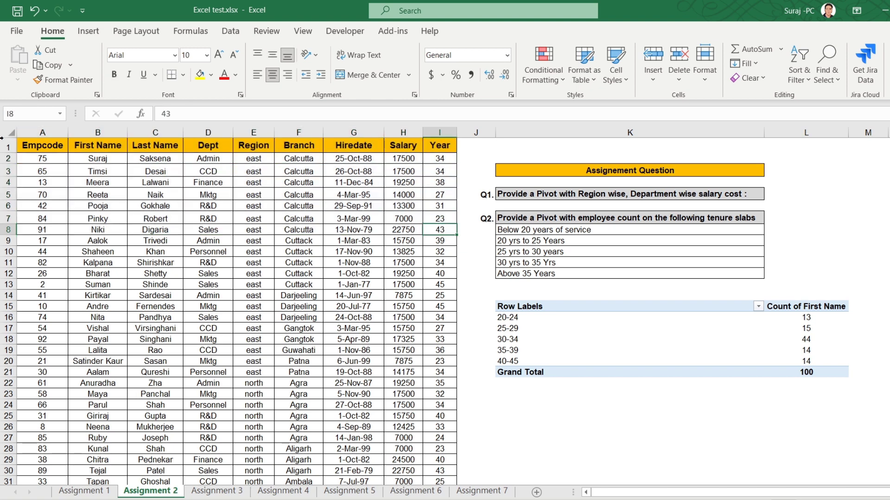
Step: Select the full employee table A1:I101 starting from the Empcode header
{"action": "left_click", "coordinate": [41, 147]}
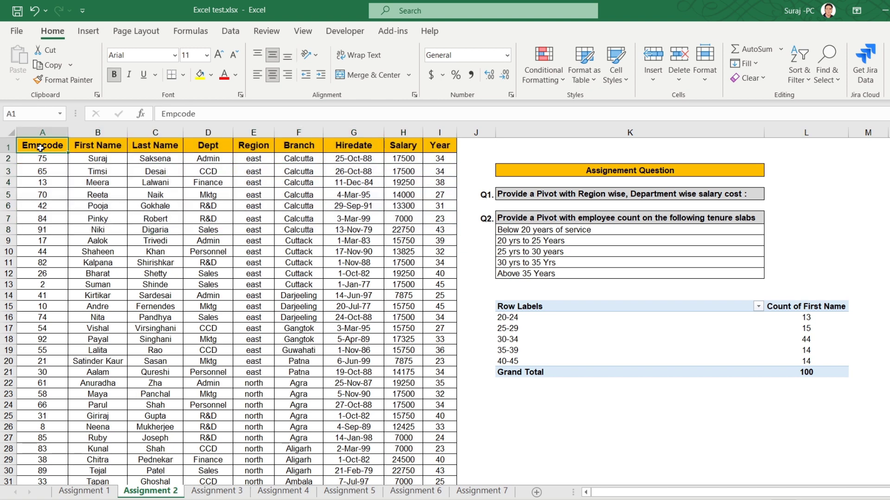
{"action": "key", "text": "ctrl+shift+Right"}
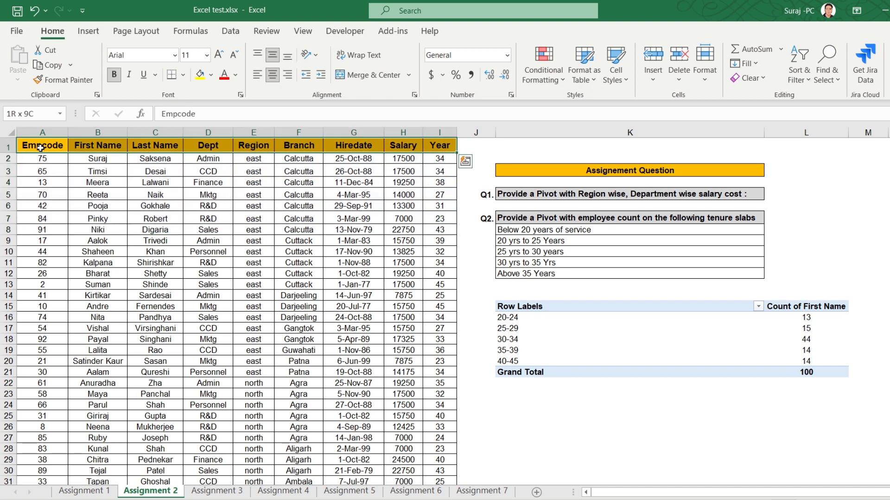
{"action": "key", "text": "ctrl+shift+Down"}
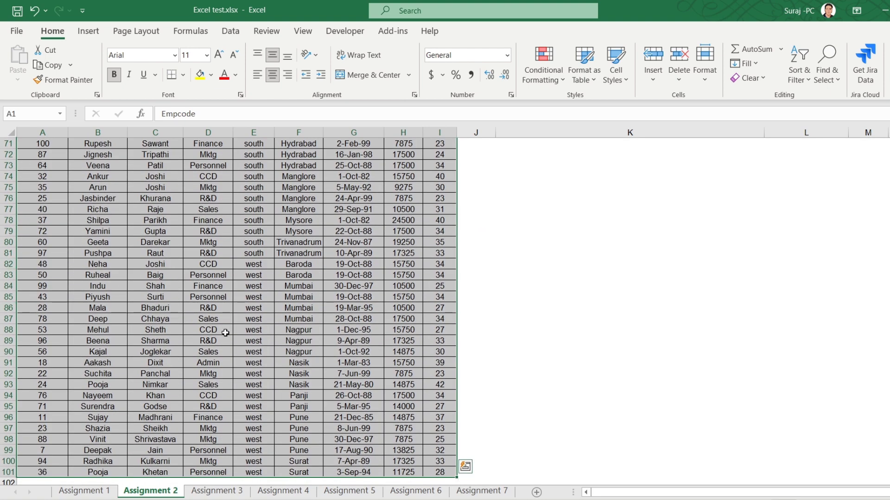
{"action": "scroll", "coordinate": [225, 333], "scroll_direction": "down", "scroll_amount": 5}
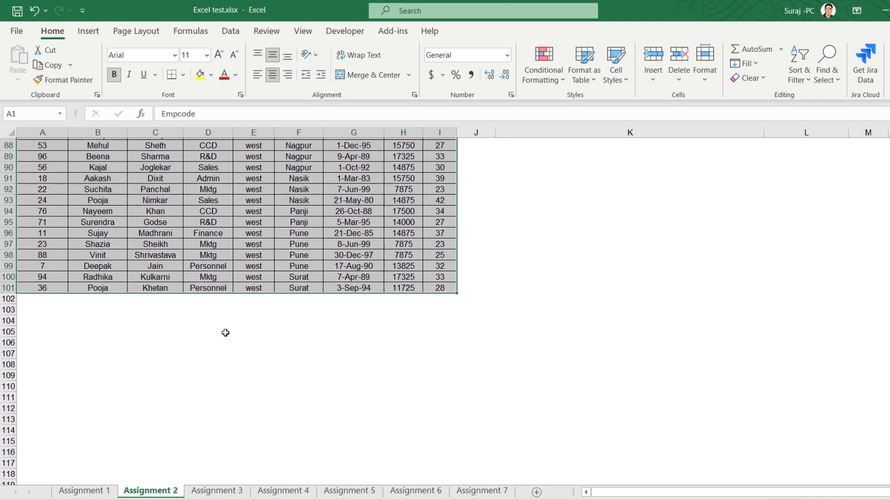
{"action": "scroll", "coordinate": [225, 334], "scroll_direction": "up", "scroll_amount": 20}
{"action": "scroll", "coordinate": [225, 333], "scroll_direction": "up", "scroll_amount": 10}
{"action": "left_click", "coordinate": [88, 31]}
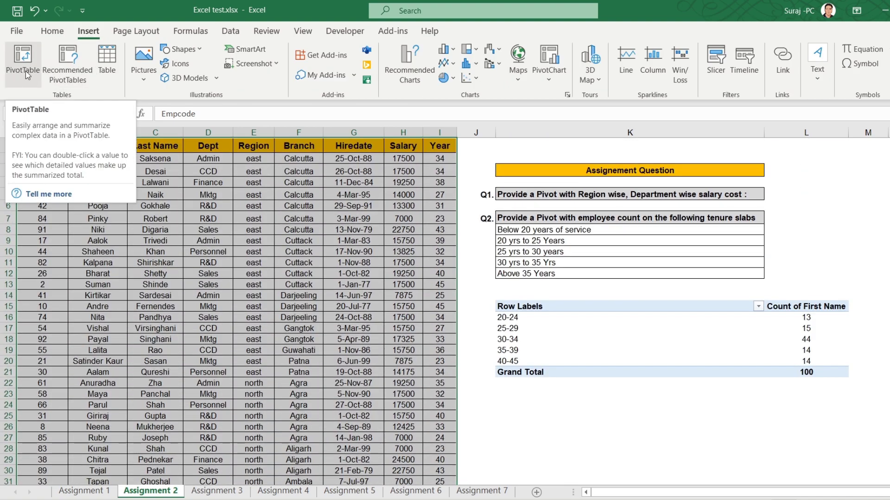
Step: Create a pivot table from 'Assignment 2'!$A$1:$I$101 on a new worksheet, Sheet1
{"action": "left_click", "coordinate": [28, 58]}
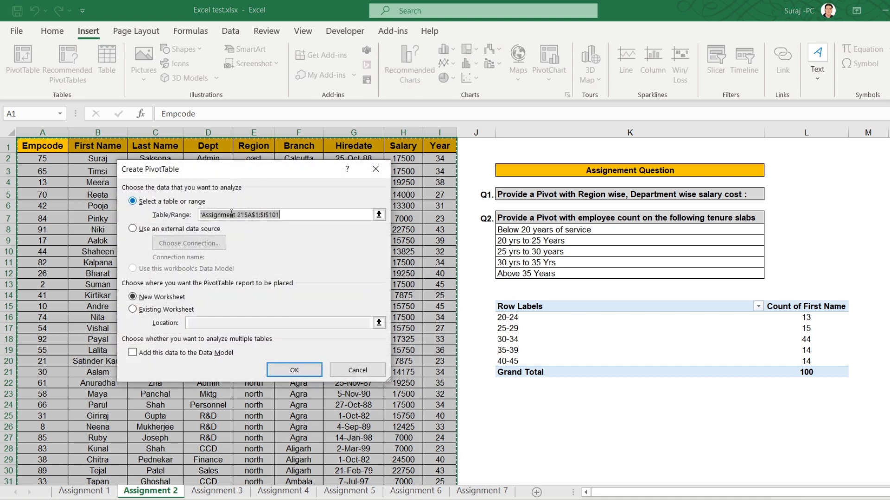
{"action": "left_click_drag", "start_coordinate": [258, 164], "coordinate": [616, 163]}
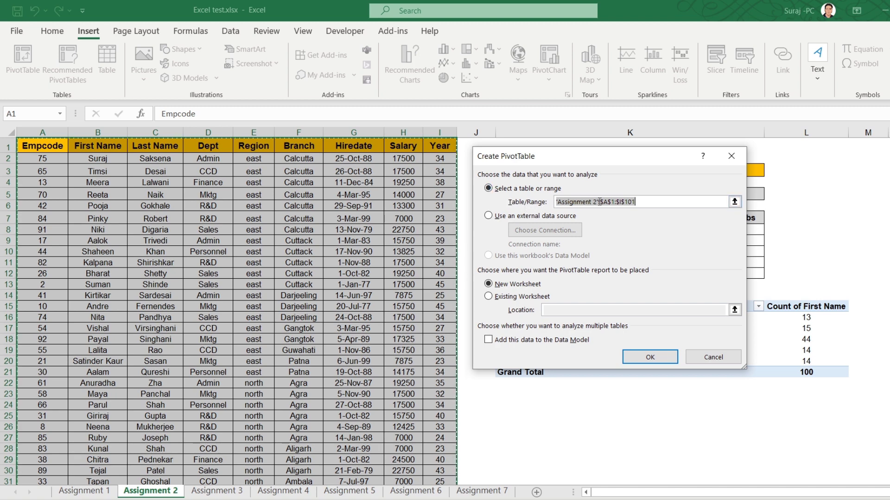
{"action": "left_click", "coordinate": [647, 202]}
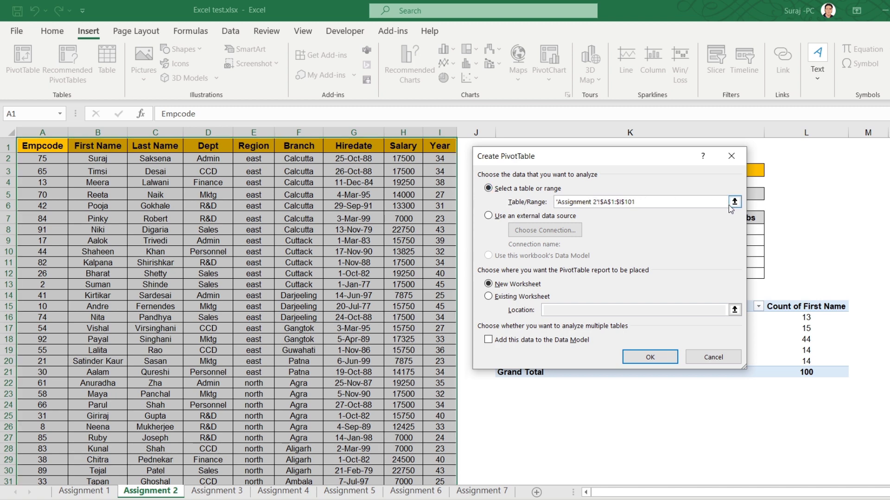
{"action": "left_click_drag", "start_coordinate": [635, 202], "coordinate": [582, 202]}
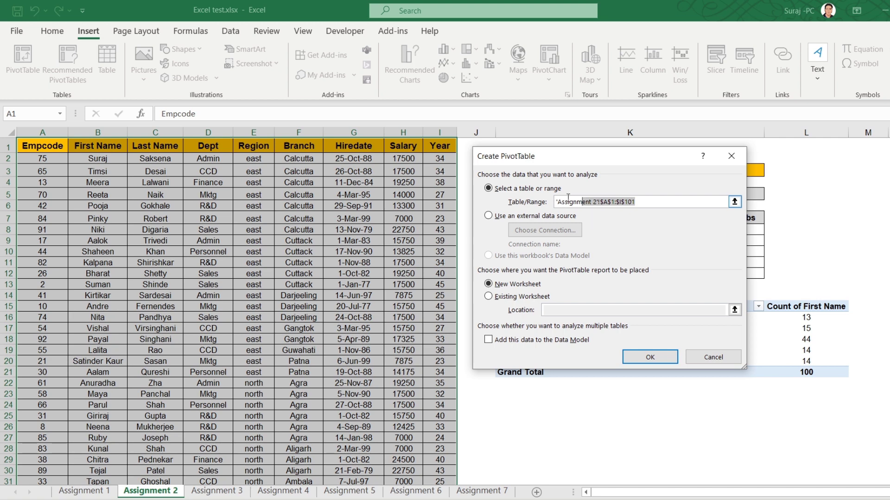
{"action": "left_click", "coordinate": [564, 204]}
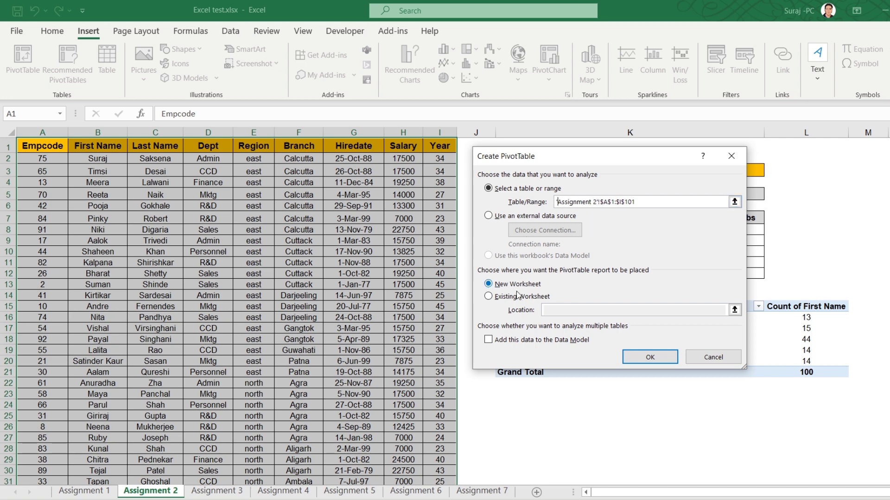
{"action": "left_click", "coordinate": [490, 297]}
{"action": "left_click", "coordinate": [504, 286]}
{"action": "left_click", "coordinate": [508, 297]}
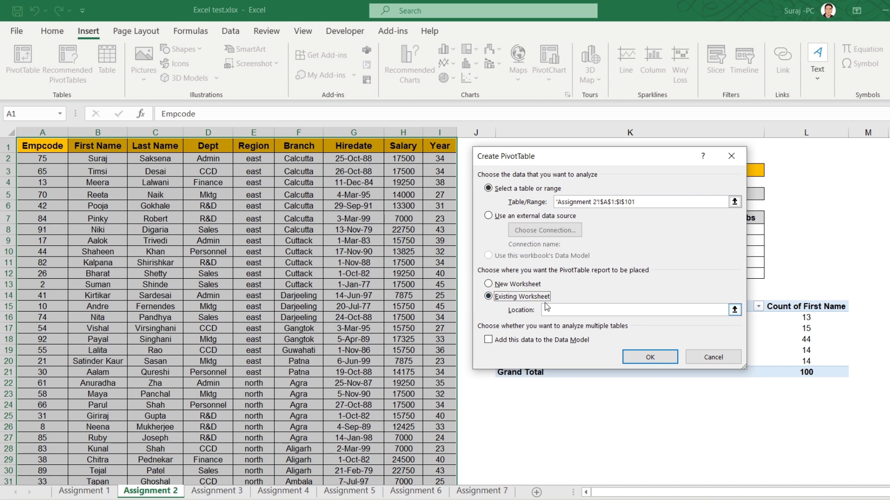
{"action": "left_click", "coordinate": [504, 286]}
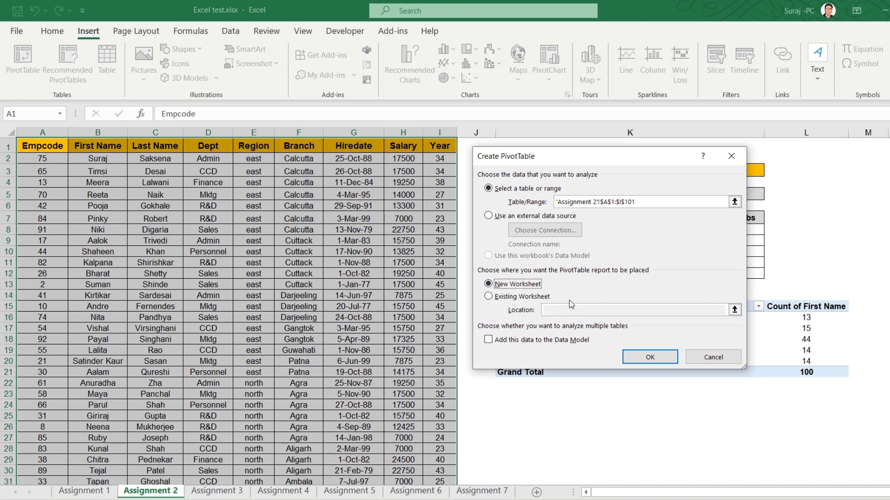
{"action": "left_click", "coordinate": [645, 357]}
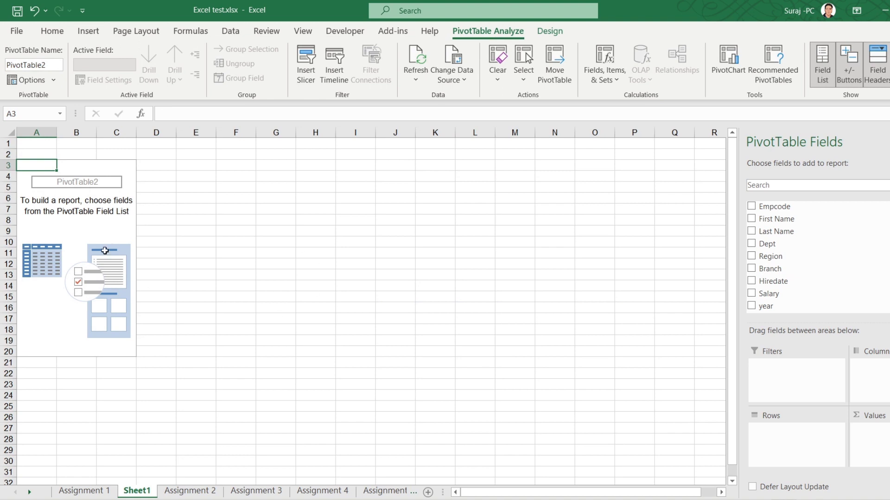
Step: Add Region and then Dept as the pivot's row fields
{"action": "left_click", "coordinate": [71, 229]}
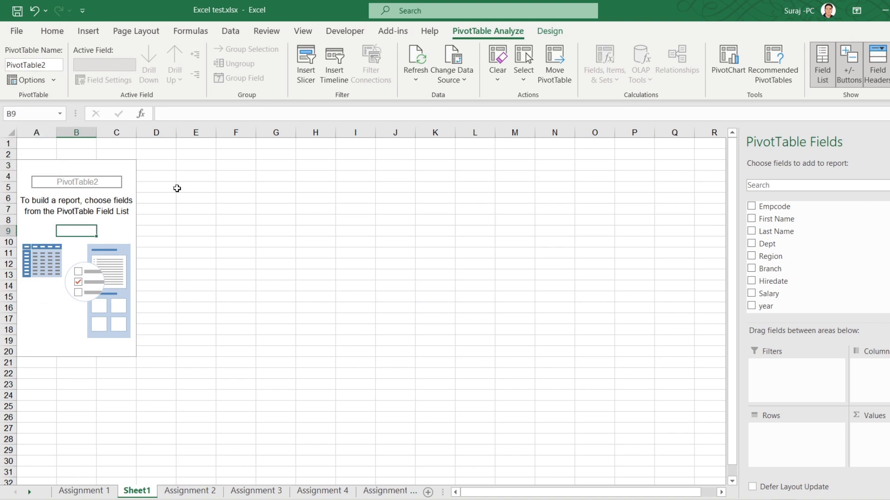
{"action": "mouse_move", "coordinate": [774, 206]}
{"action": "left_mouse_down"}
{"action": "mouse_move", "coordinate": [782, 226]}
{"action": "mouse_move", "coordinate": [55, 198]}
{"action": "mouse_move", "coordinate": [104, 226]}
{"action": "left_mouse_up"}
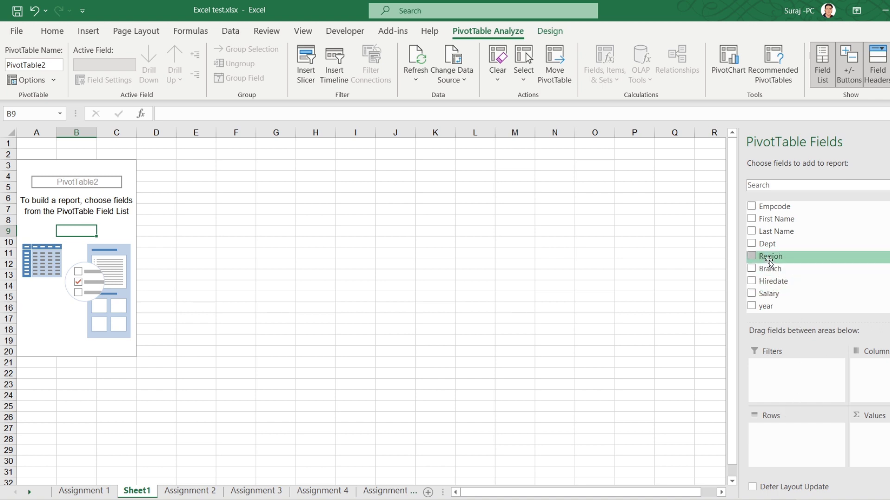
{"action": "mouse_move", "coordinate": [770, 261]}
{"action": "left_mouse_down"}
{"action": "mouse_move", "coordinate": [803, 389]}
{"action": "mouse_move", "coordinate": [782, 434]}
{"action": "left_mouse_up"}
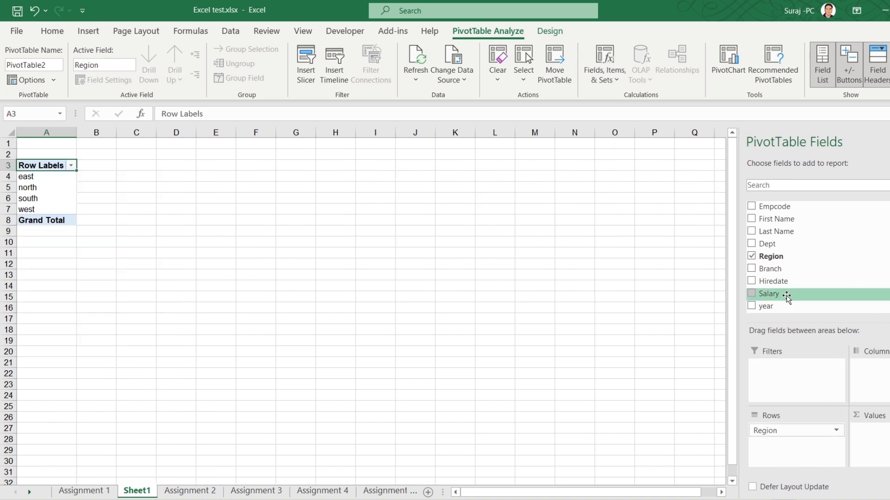
{"action": "left_click_drag", "start_coordinate": [773, 248], "coordinate": [789, 456]}
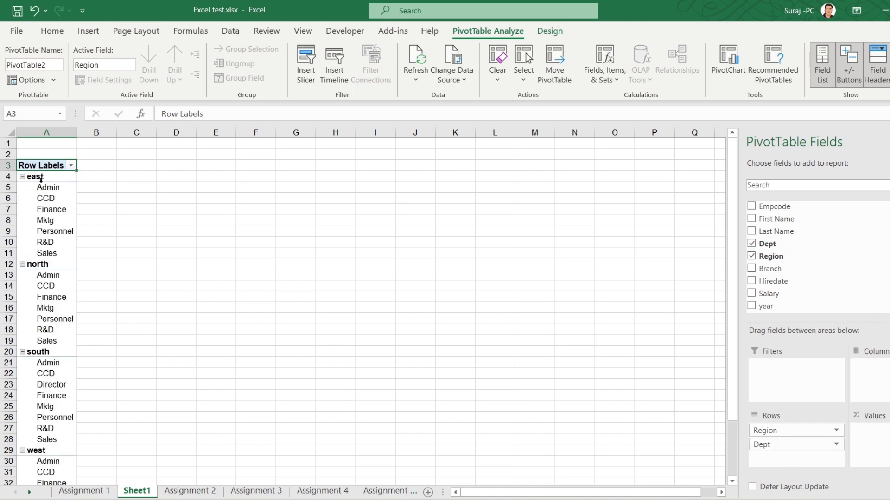
{"action": "left_click", "coordinate": [45, 220]}
{"action": "left_click", "coordinate": [46, 286]}
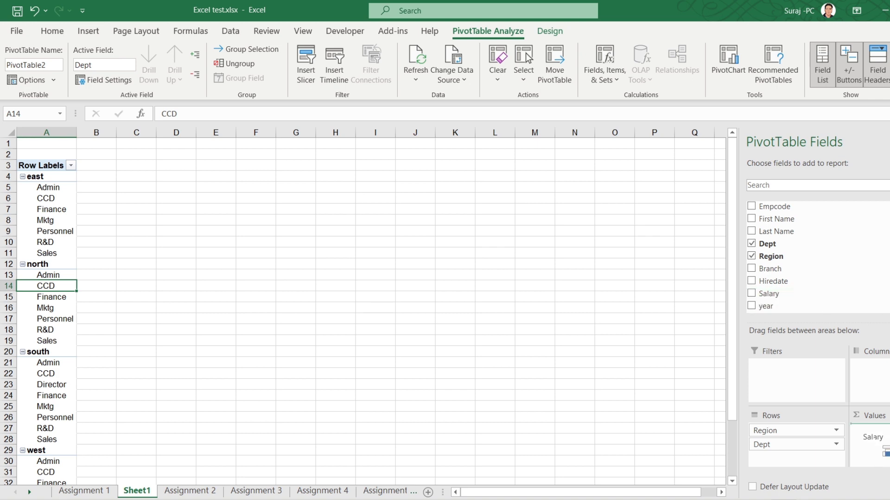
Step: Sum Salary in Values and move Region to Columns, giving a 1553825 grand total
{"action": "left_click_drag", "start_coordinate": [878, 463], "coordinate": [868, 435]}
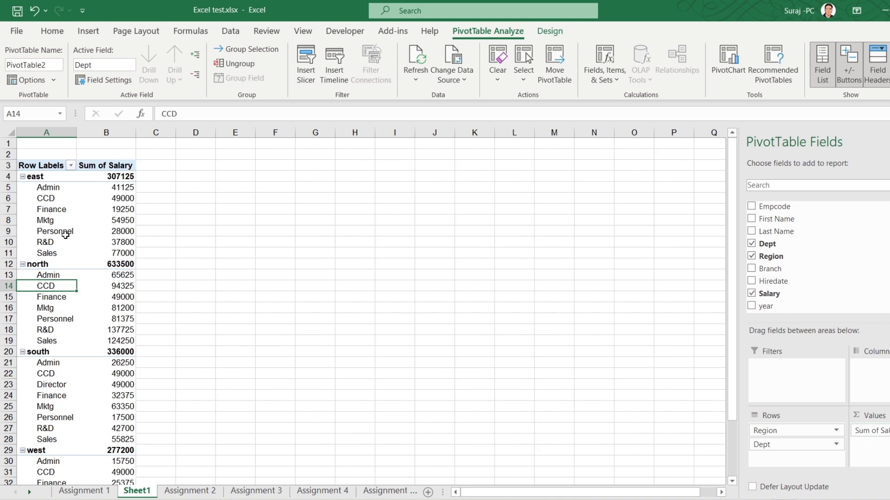
{"action": "scroll", "coordinate": [66, 235], "scroll_direction": "down", "scroll_amount": 1}
{"action": "scroll", "coordinate": [65, 241], "scroll_direction": "down", "scroll_amount": 3}
{"action": "scroll", "coordinate": [64, 275], "scroll_direction": "up", "scroll_amount": 3}
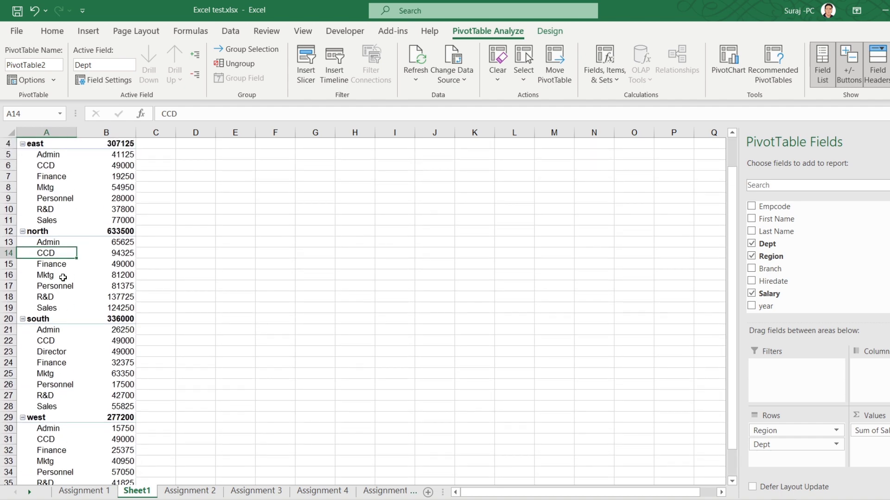
{"action": "scroll", "coordinate": [63, 277], "scroll_direction": "up", "scroll_amount": 1}
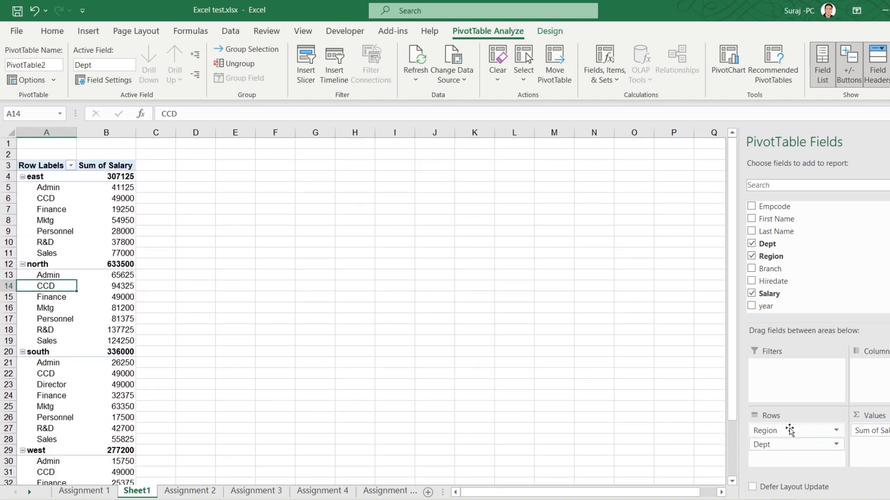
{"action": "left_click_drag", "start_coordinate": [789, 431], "coordinate": [883, 377]}
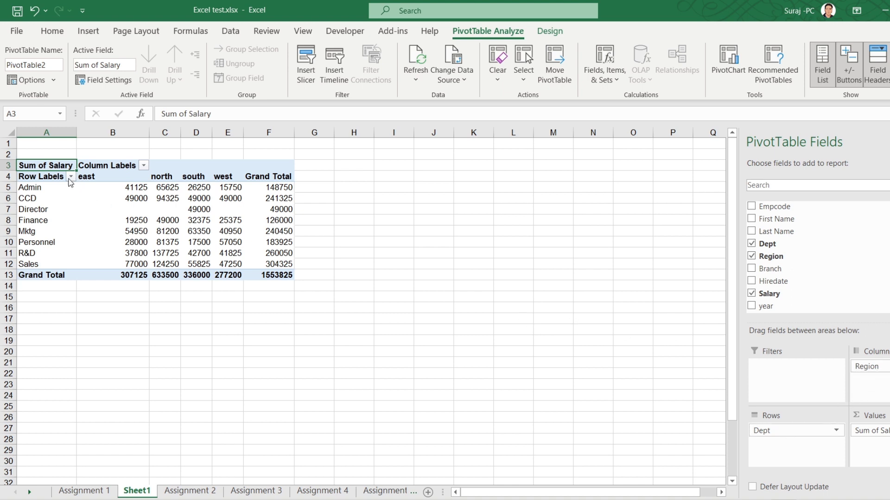
{"action": "left_click_drag", "start_coordinate": [41, 176], "coordinate": [268, 272]}
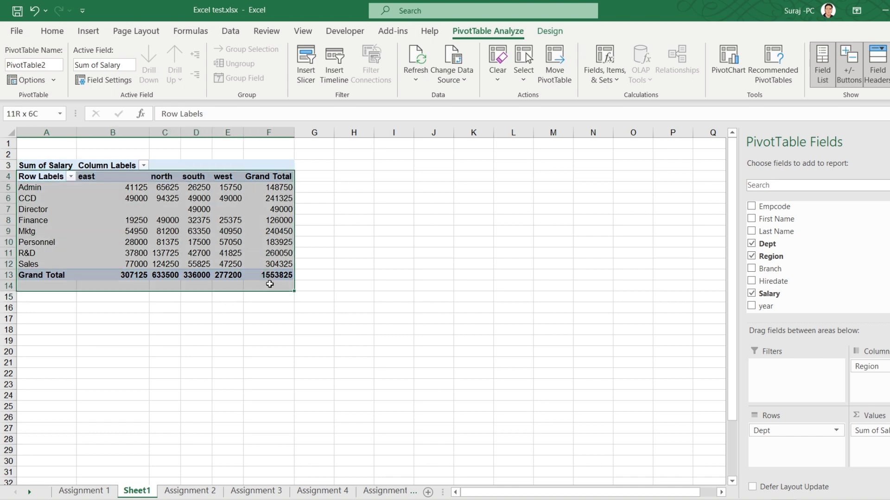
{"action": "scroll", "coordinate": [268, 272], "scroll_direction": "up", "scroll_amount": 2, "text": "ctrl"}
{"action": "scroll", "coordinate": [269, 272], "scroll_direction": "down", "scroll_amount": 2, "text": "ctrl"}
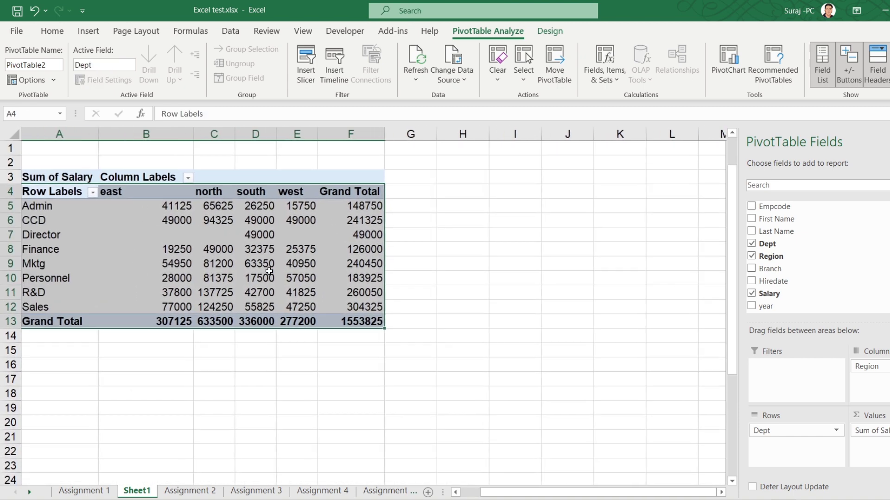
{"action": "scroll", "coordinate": [269, 272], "scroll_direction": "up", "scroll_amount": 2, "text": "ctrl"}
{"action": "left_click", "coordinate": [124, 245]}
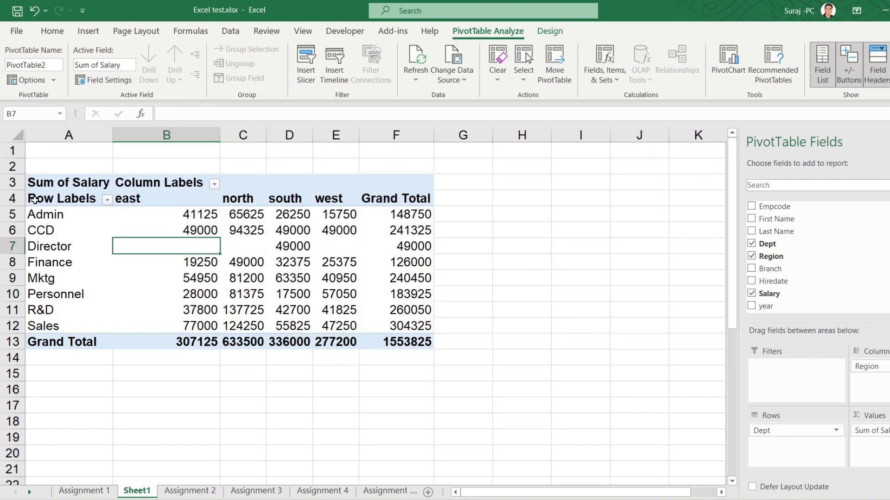
{"action": "left_click_drag", "start_coordinate": [35, 200], "coordinate": [403, 346]}
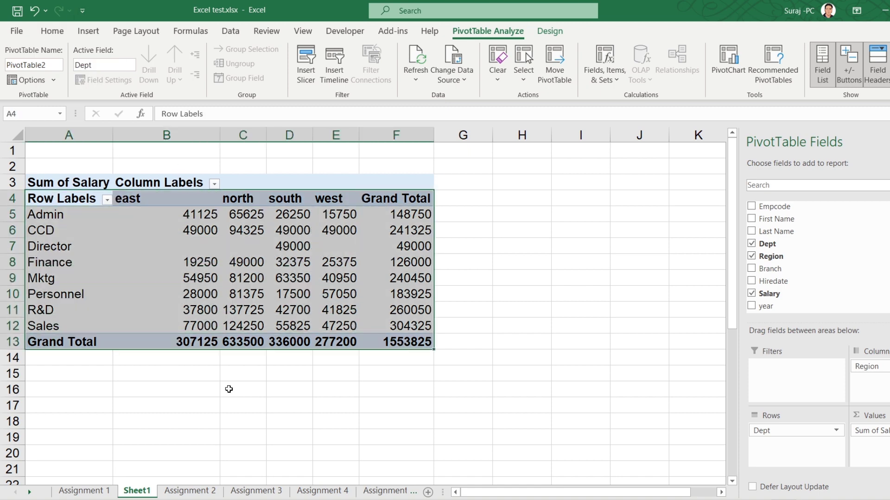
{"action": "left_click", "coordinate": [190, 491]}
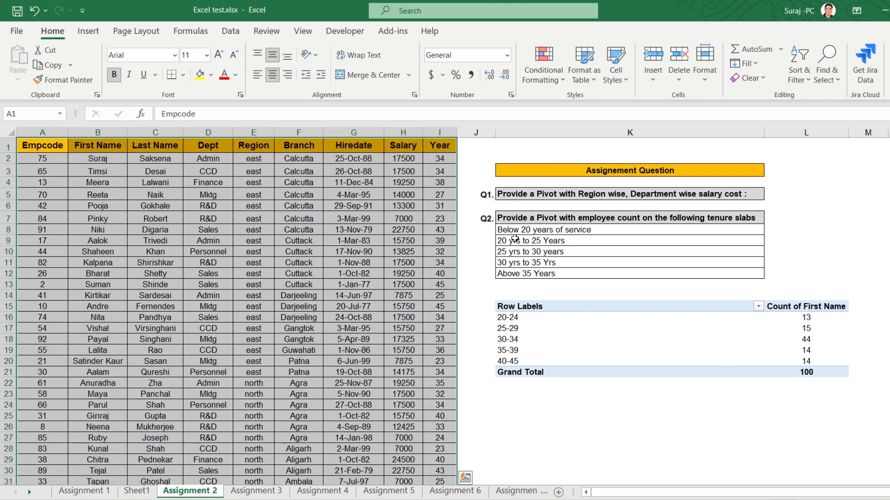
{"action": "left_click", "coordinate": [518, 232]}
{"action": "left_click", "coordinate": [575, 195]}
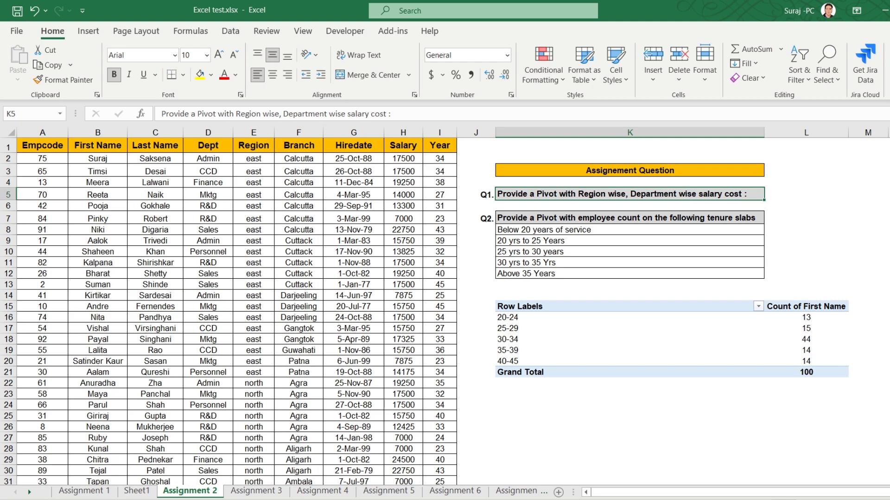
{"action": "left_click", "coordinate": [137, 492]}
Step: Centre the east-to-west headings and salary figures in pivot range B4:E13, then review the Admin row
{"action": "left_click", "coordinate": [90, 274]}
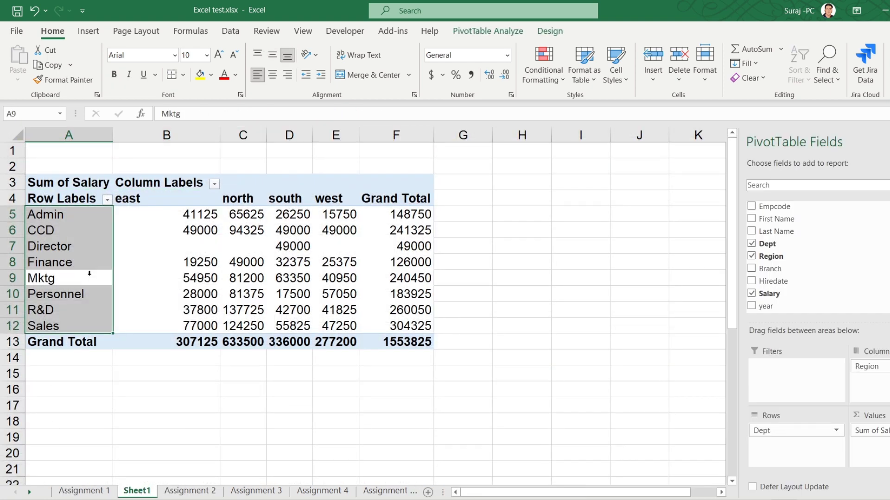
{"action": "left_click_drag", "start_coordinate": [169, 205], "coordinate": [346, 340]}
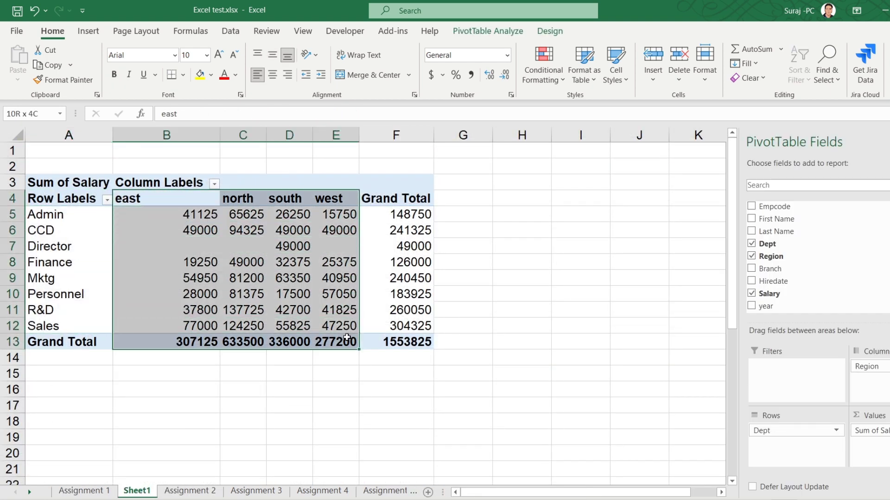
{"action": "left_click", "coordinate": [273, 76]}
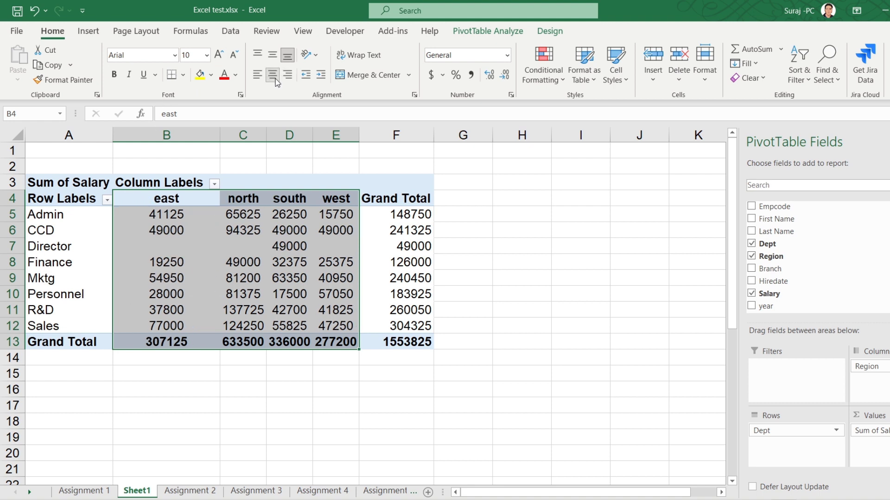
{"action": "left_click", "coordinate": [371, 217]}
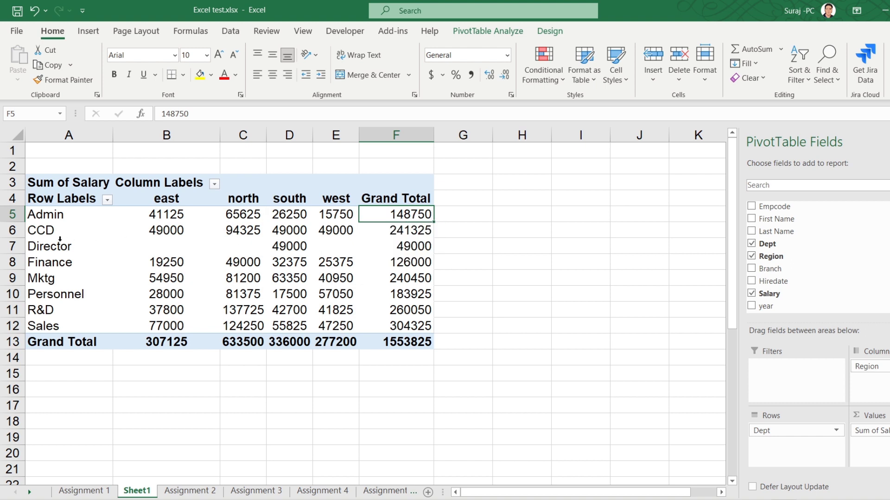
{"action": "left_click", "coordinate": [39, 220]}
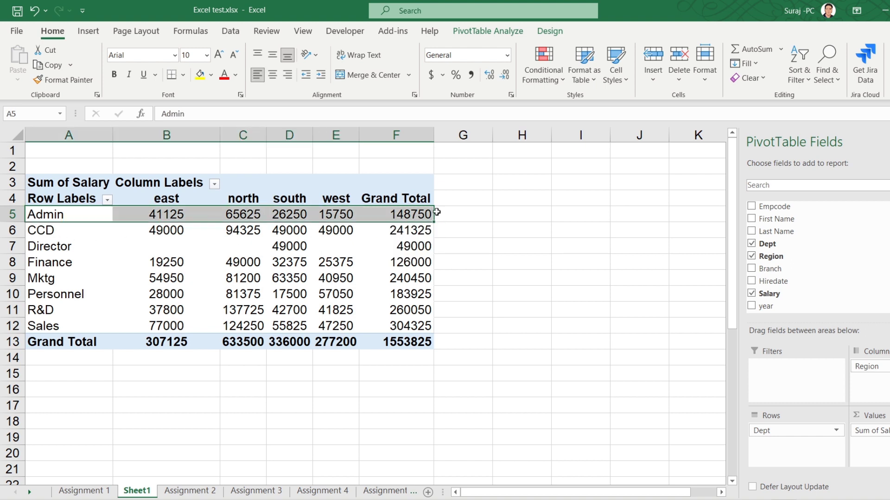
{"action": "left_click", "coordinate": [416, 213]}
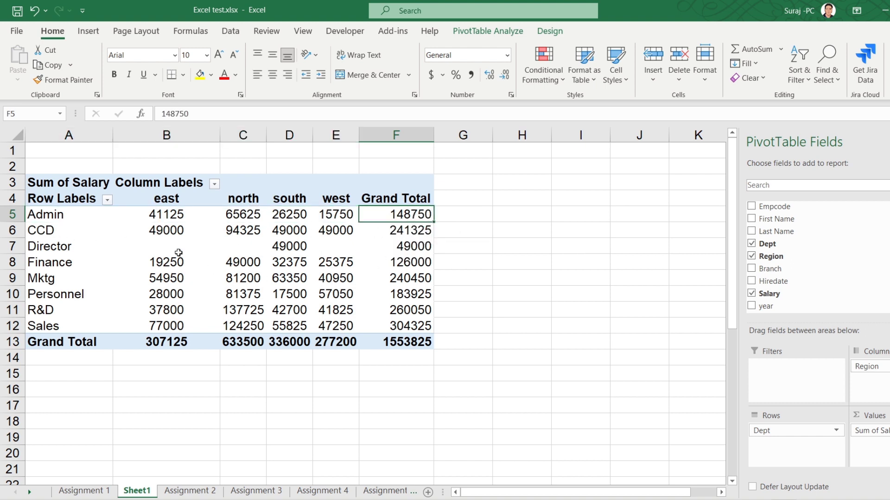
{"action": "left_click", "coordinate": [178, 202]}
{"action": "left_click", "coordinate": [289, 198]}
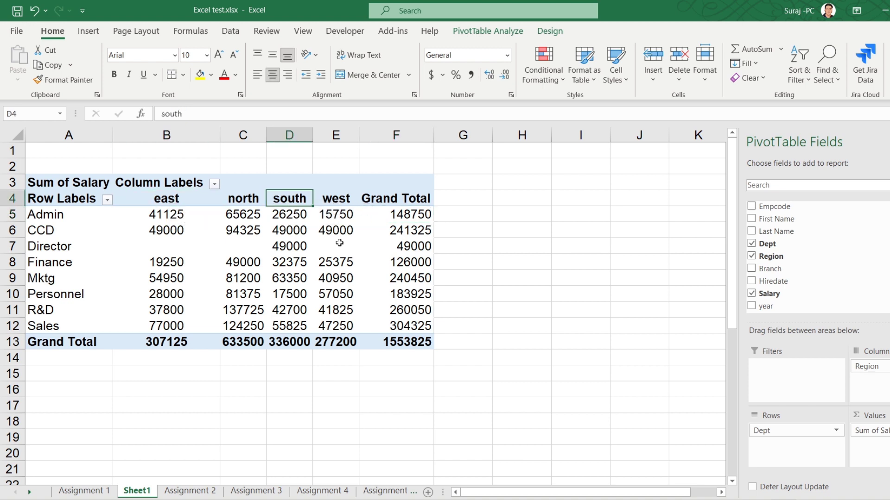
{"action": "left_click", "coordinate": [189, 491]}
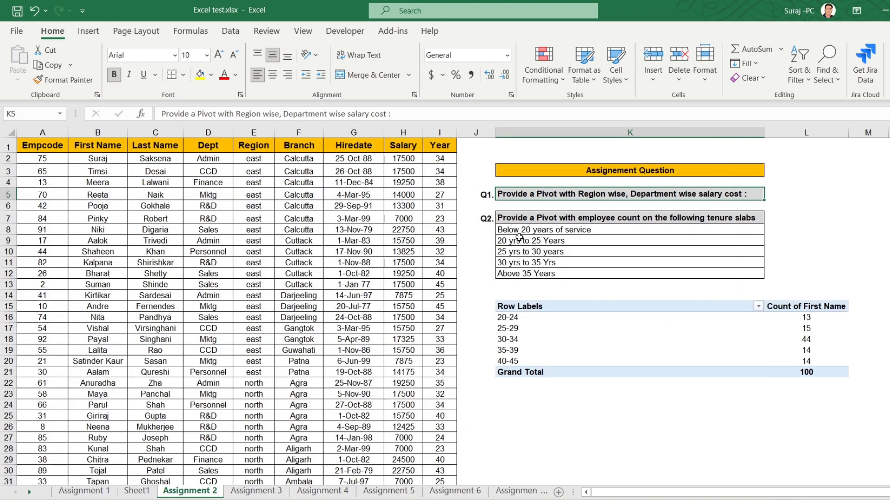
{"action": "left_click", "coordinate": [518, 223]}
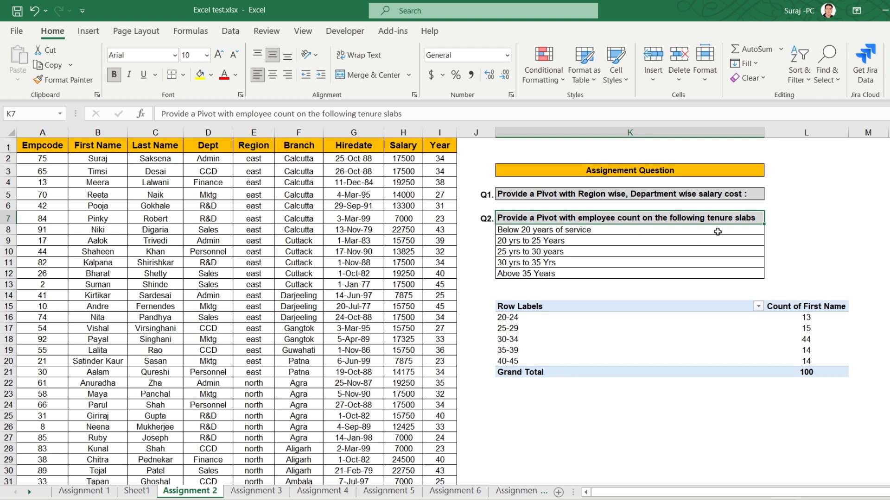
{"action": "left_click", "coordinate": [526, 237]}
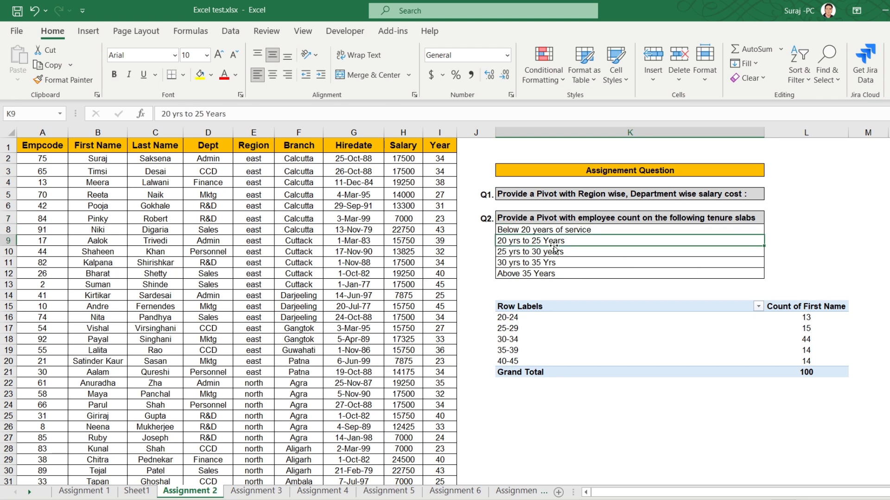
{"action": "left_click", "coordinate": [517, 230]}
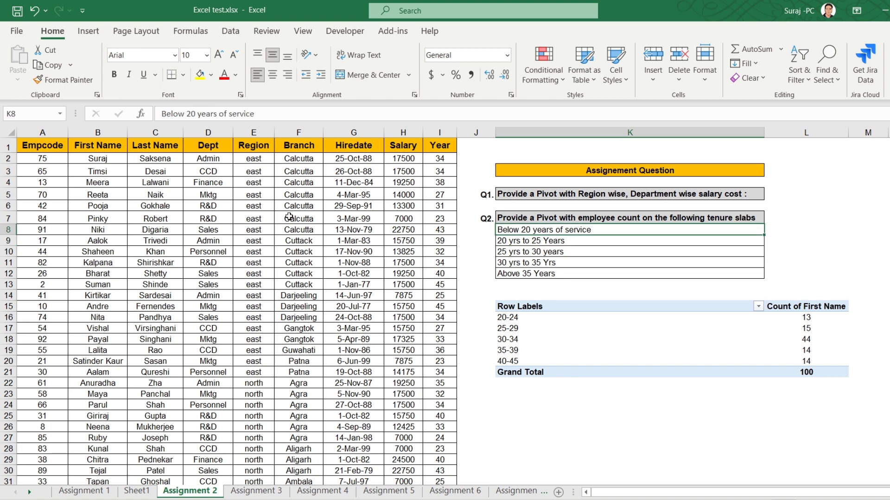
{"action": "left_click_drag", "start_coordinate": [514, 306], "coordinate": [812, 370]}
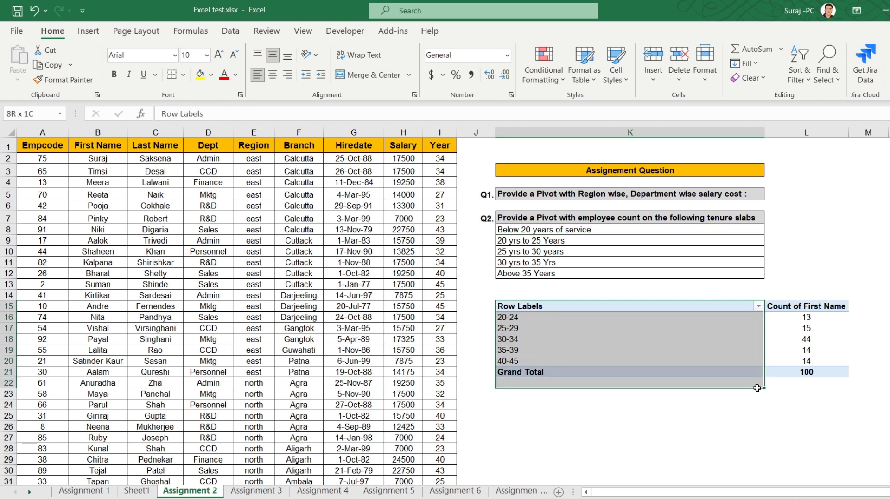
{"action": "left_click", "coordinate": [562, 393]}
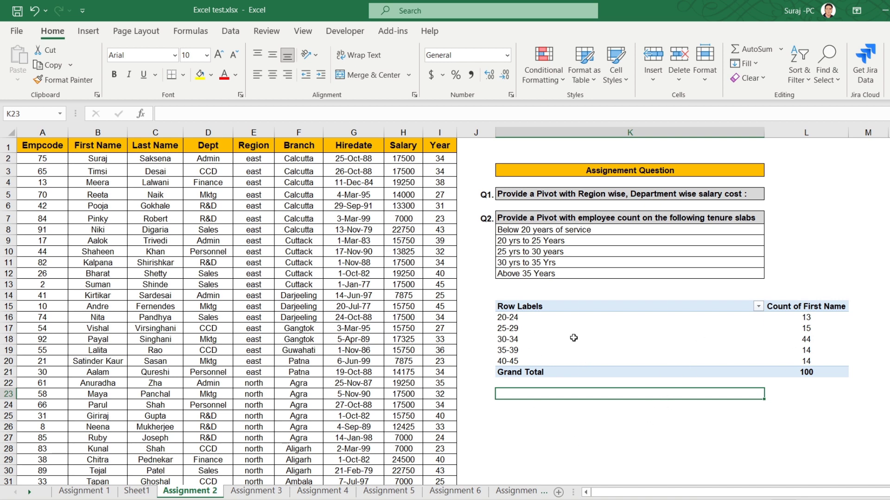
{"action": "left_click", "coordinate": [65, 142]}
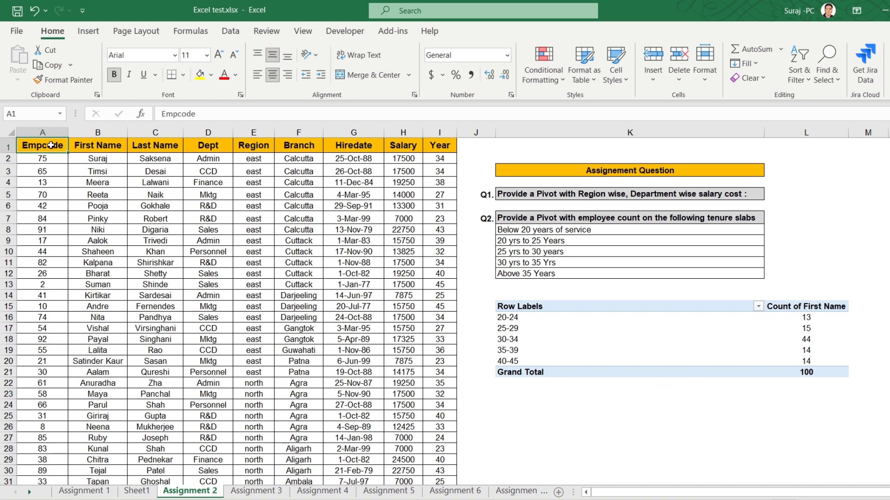
Step: Select the entire Assignment 2 employee table and start a new pivot table with Alt, N, V
{"action": "key", "text": "ctrl+a"}
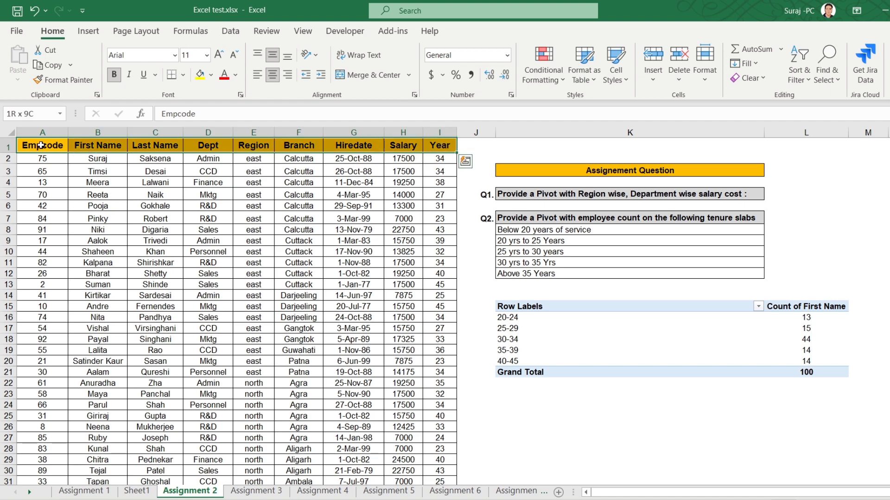
{"action": "scroll", "coordinate": [41, 145], "scroll_direction": "down", "scroll_amount": 20}
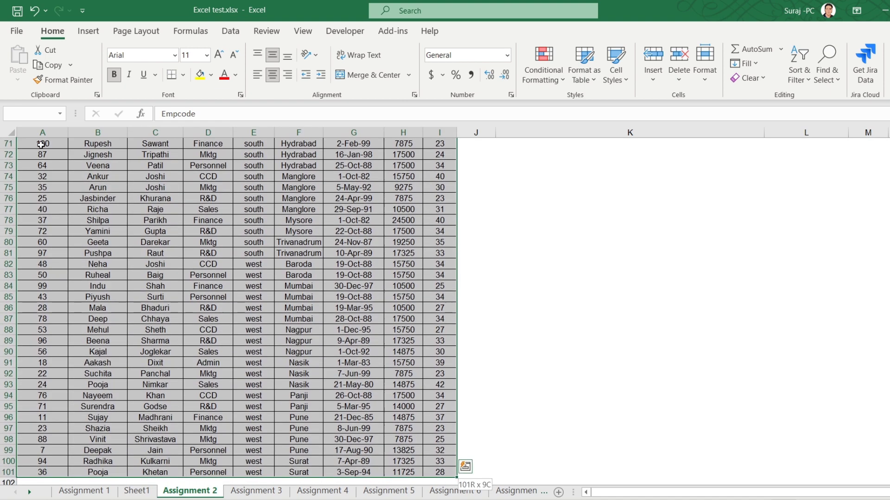
{"action": "left_click", "coordinate": [88, 31]}
{"action": "left_click", "coordinate": [54, 33]}
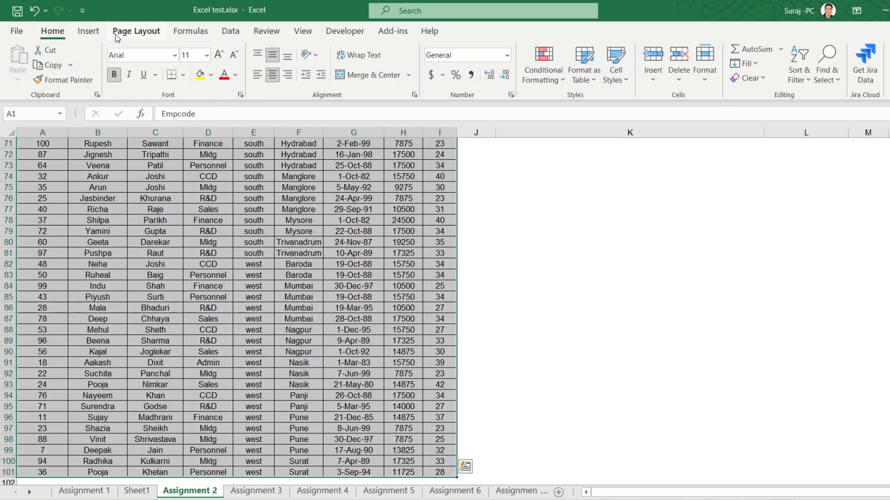
{"action": "key", "text": "alt"}
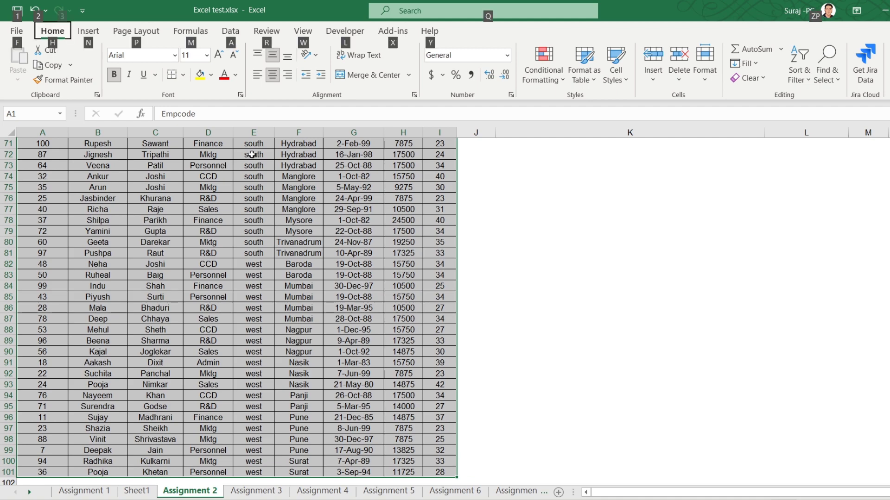
{"action": "key", "text": "n"}
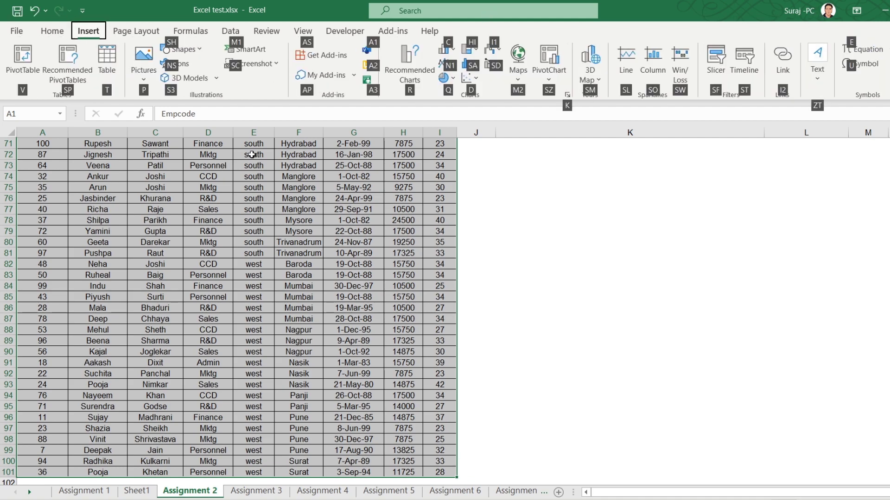
{"action": "key", "text": "v"}
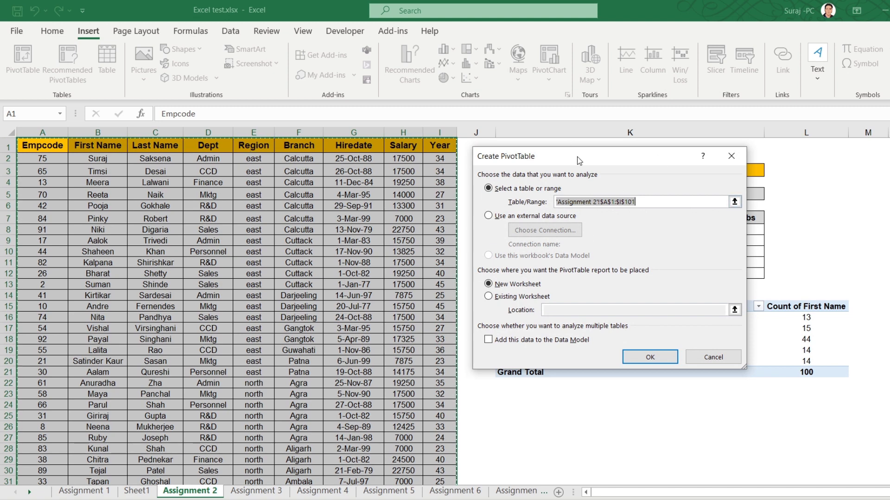
Step: Create the pivot from A1:I101 on a new worksheet, Sheet2
{"action": "mouse_move", "coordinate": [577, 157]}
{"action": "left_mouse_down"}
{"action": "mouse_move", "coordinate": [614, 167]}
{"action": "mouse_move", "coordinate": [595, 164]}
{"action": "left_mouse_up"}
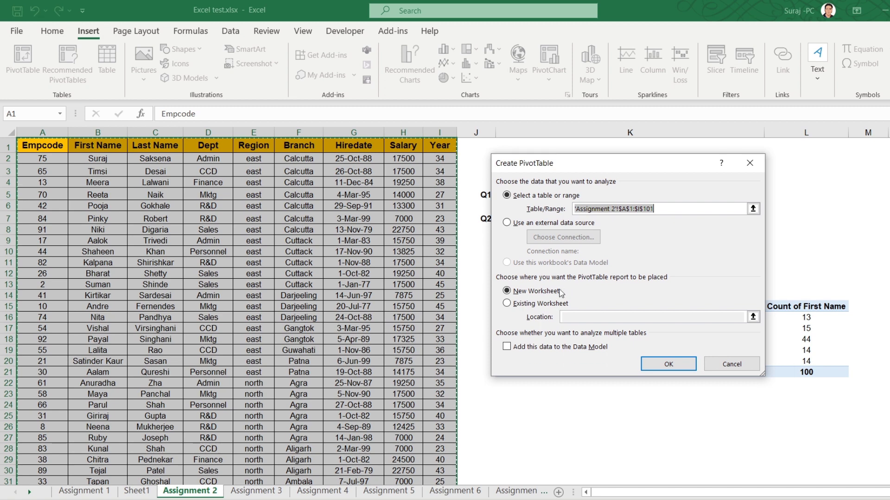
{"action": "left_click", "coordinate": [512, 304]}
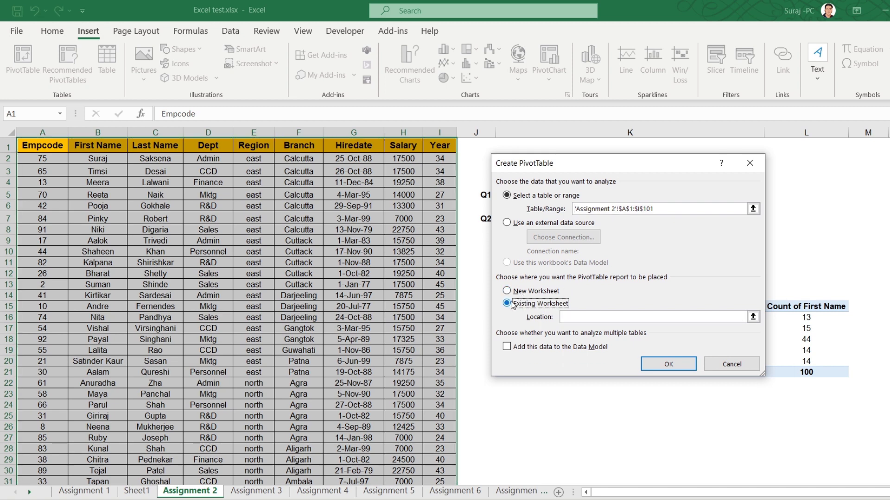
{"action": "left_click", "coordinate": [530, 293]}
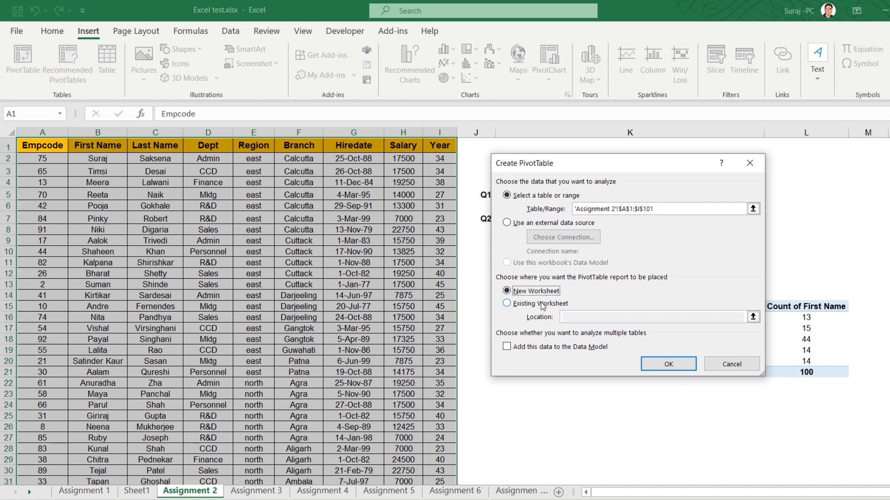
{"action": "left_click", "coordinate": [527, 306]}
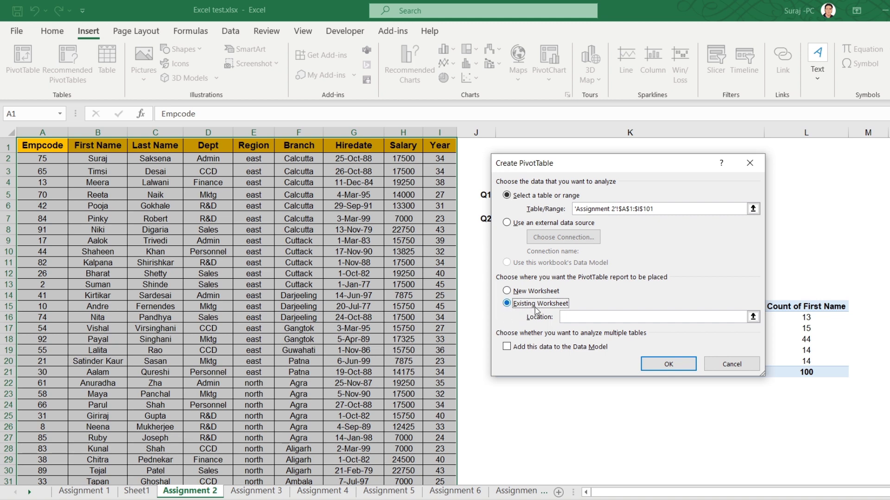
{"action": "left_click", "coordinate": [523, 293]}
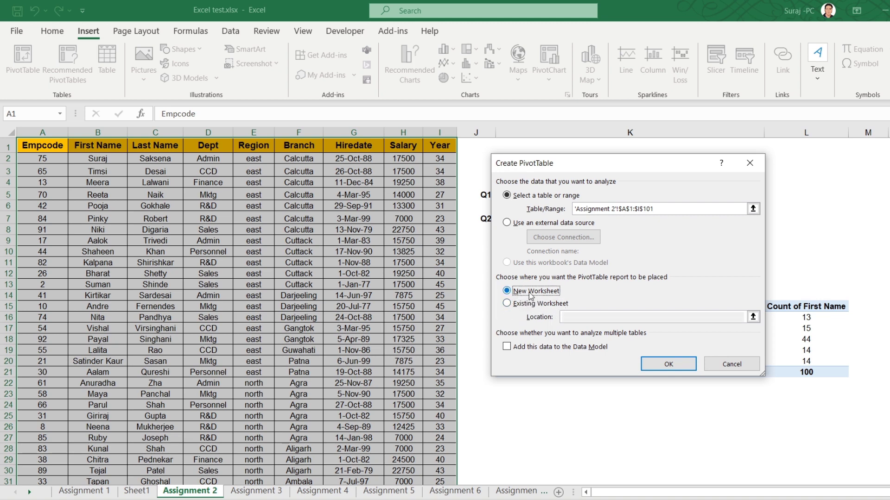
{"action": "left_click", "coordinate": [669, 366]}
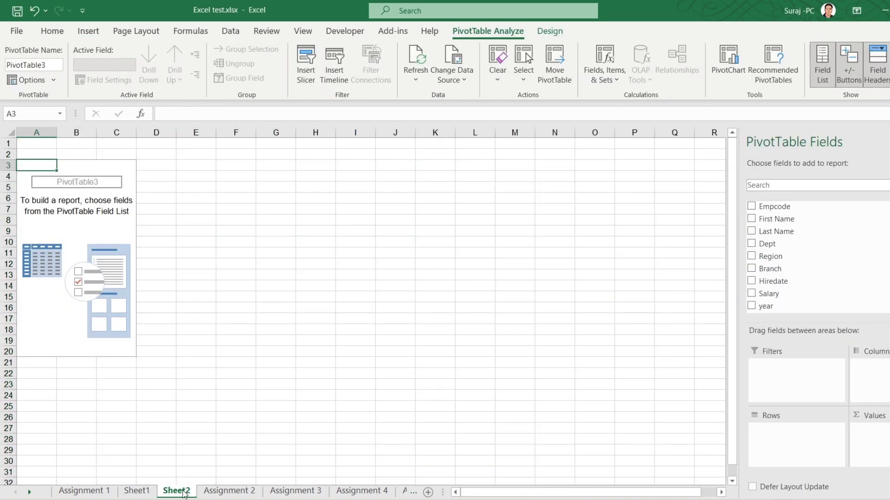
Step: Put year in the Sheet2 pivot's Rows and Count of First Name in Values
{"action": "left_click", "coordinate": [74, 292]}
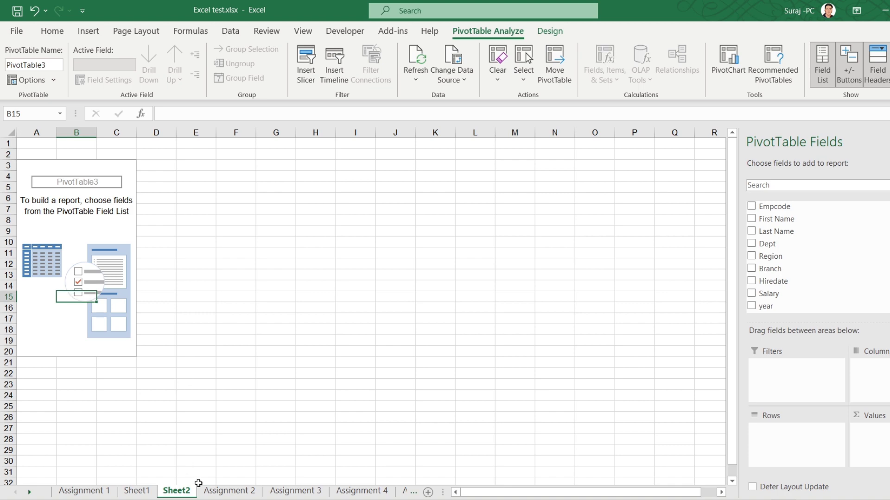
{"action": "left_click", "coordinate": [228, 492]}
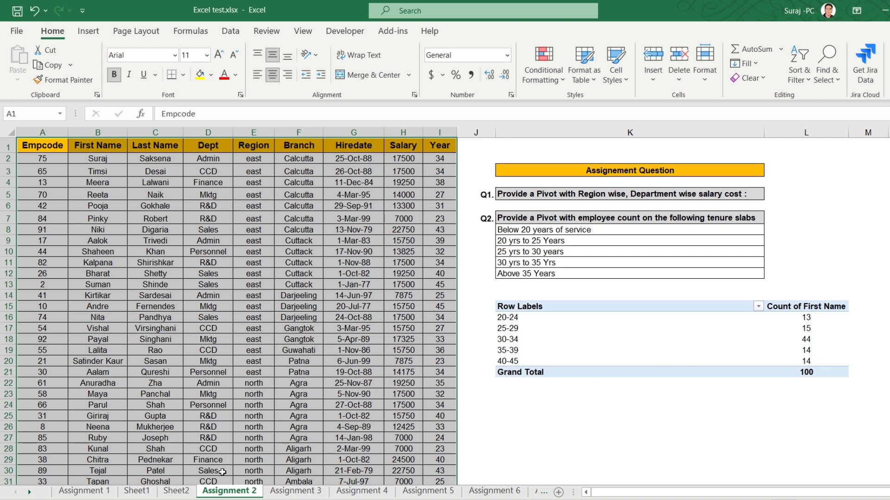
{"action": "left_click", "coordinate": [183, 492]}
{"action": "left_click", "coordinate": [105, 230]}
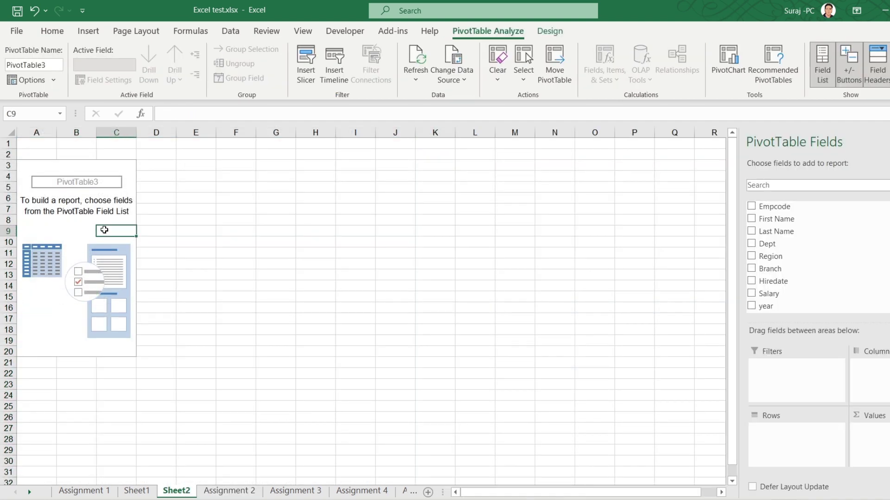
{"action": "left_click_drag", "start_coordinate": [763, 307], "coordinate": [778, 435]}
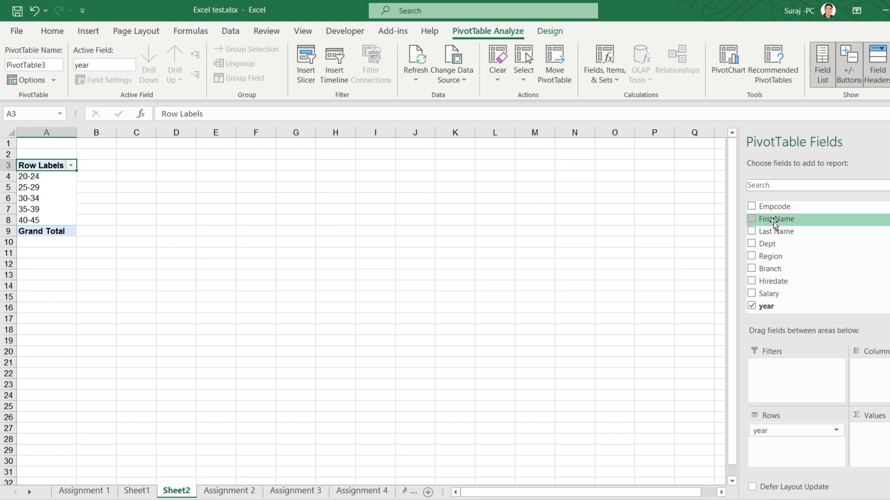
{"action": "left_click_drag", "start_coordinate": [774, 224], "coordinate": [874, 464]}
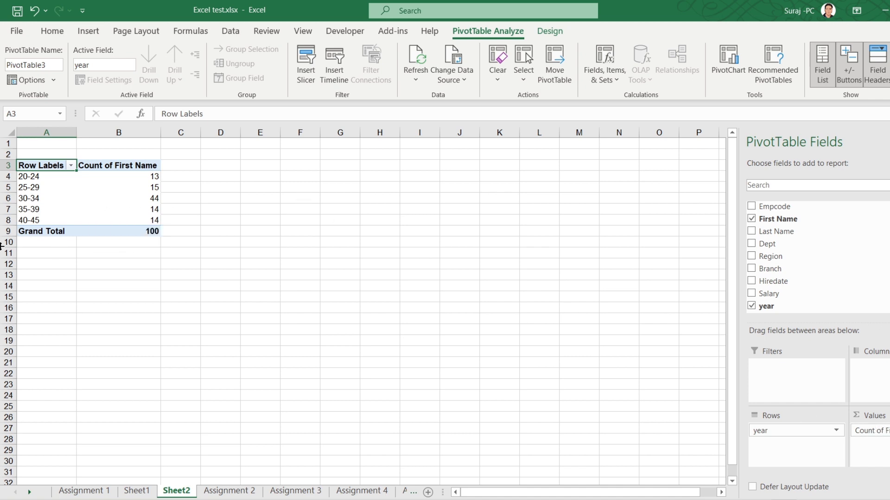
{"action": "left_click", "coordinate": [97, 243]}
Step: Check the year-band counts, such as 13 for 20-24, then move on to the Assignment 3 sheet
{"action": "scroll", "coordinate": [97, 242], "scroll_direction": "up", "scroll_amount": 1, "text": "ctrl"}
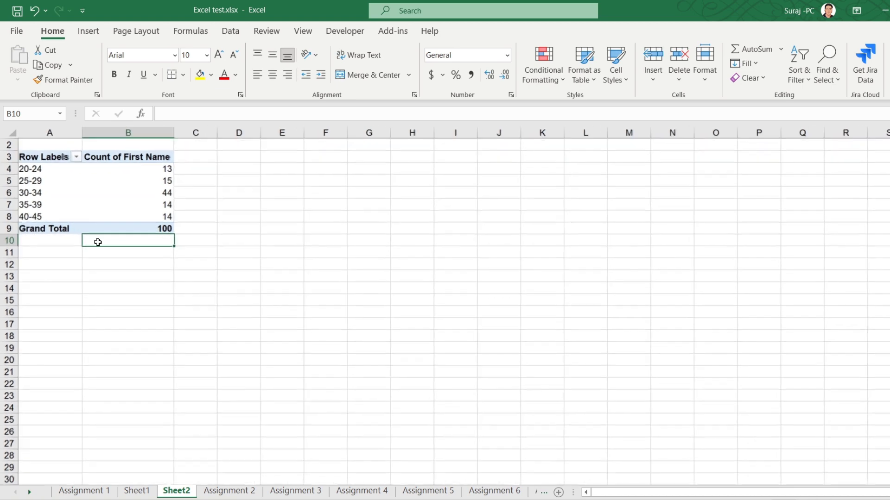
{"action": "scroll", "coordinate": [97, 244], "scroll_direction": "up", "scroll_amount": 3, "text": "ctrl"}
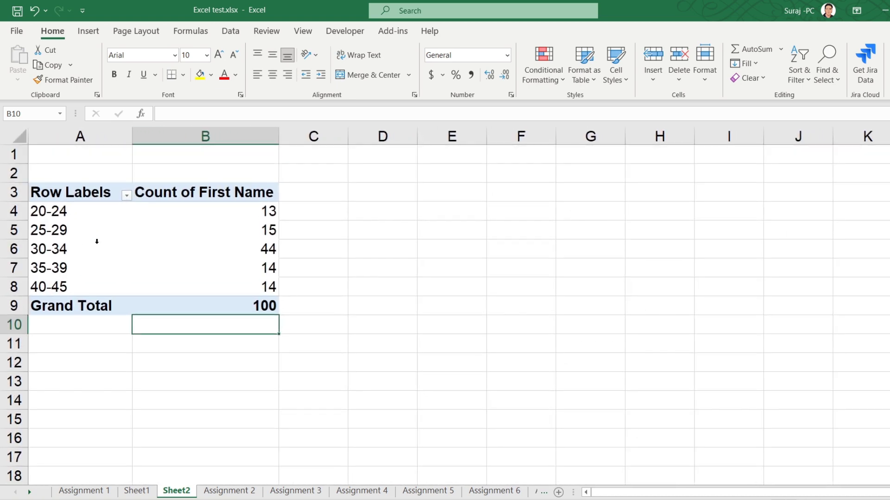
{"action": "scroll", "coordinate": [97, 244], "scroll_direction": "up", "scroll_amount": 1, "text": "ctrl"}
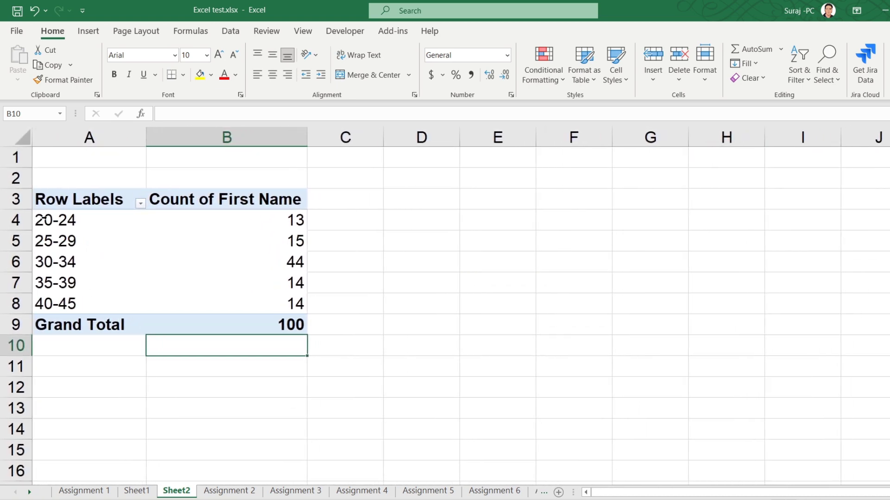
{"action": "left_click_drag", "start_coordinate": [44, 219], "coordinate": [165, 213]}
{"action": "left_click", "coordinate": [300, 216]}
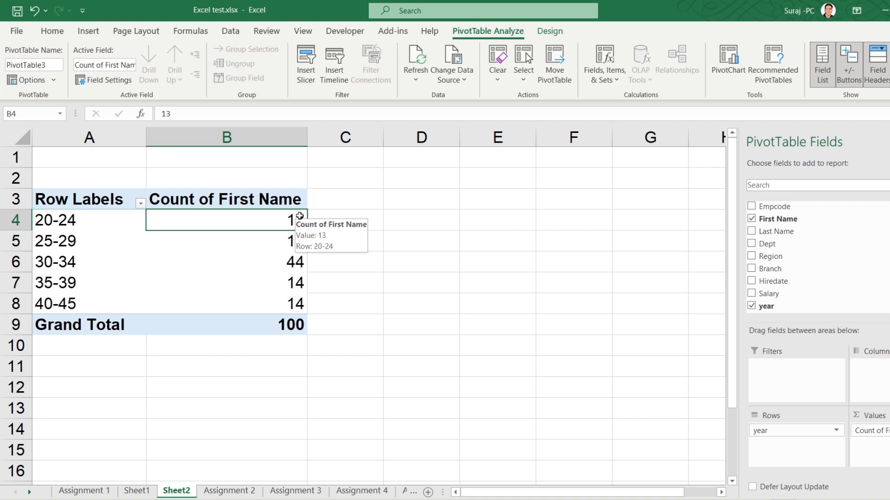
{"action": "left_click", "coordinate": [75, 249]}
{"action": "left_click_drag", "start_coordinate": [75, 251], "coordinate": [299, 305]}
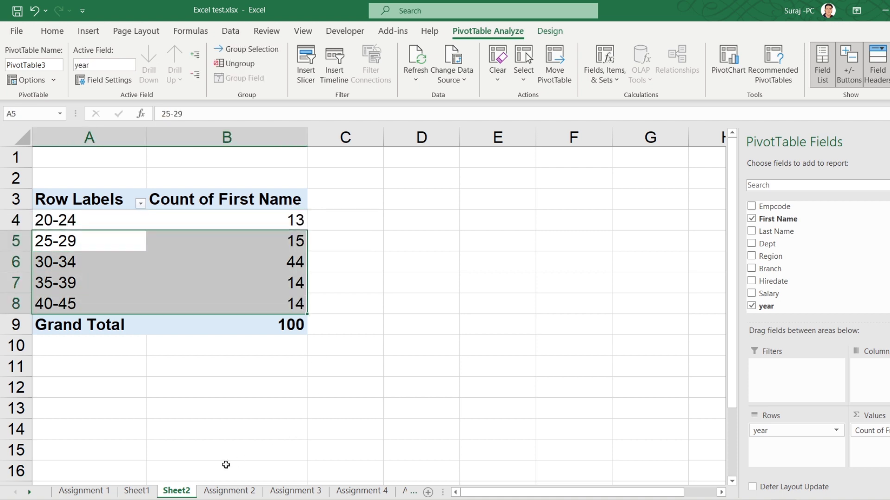
{"action": "key", "text": "ctrl+Page_Down"}
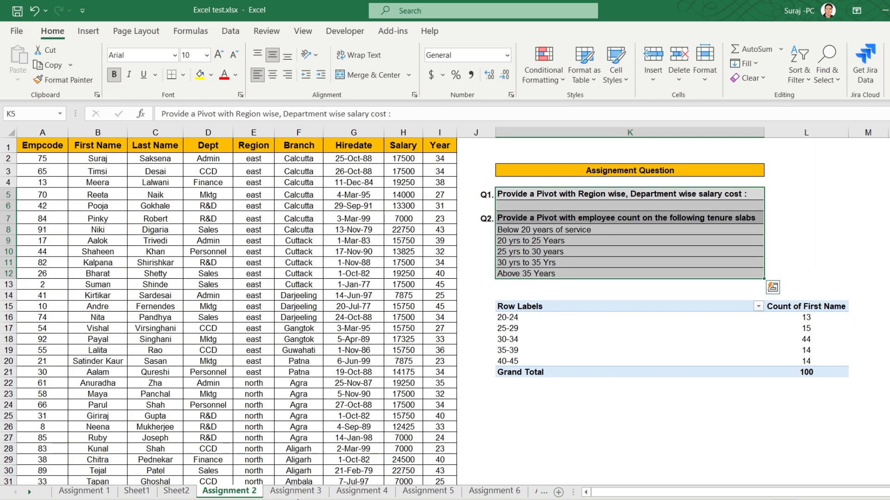
{"action": "left_click", "coordinate": [292, 492]}
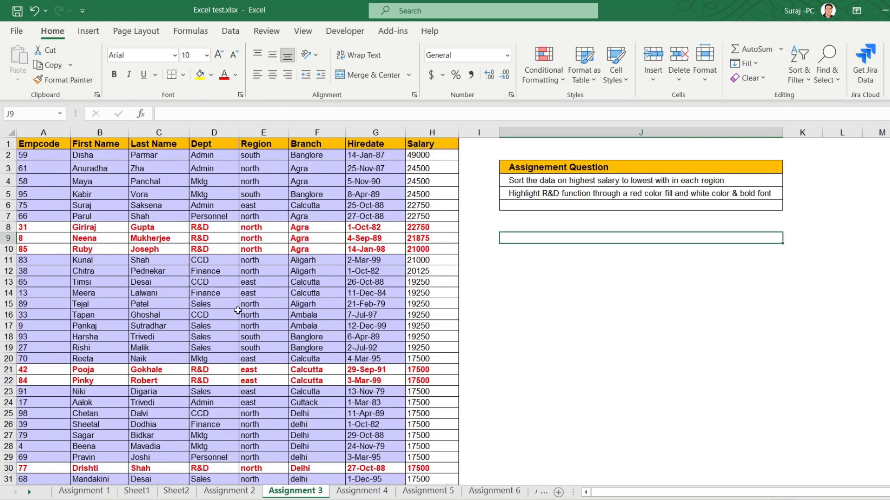
{"action": "left_click", "coordinate": [237, 314]}
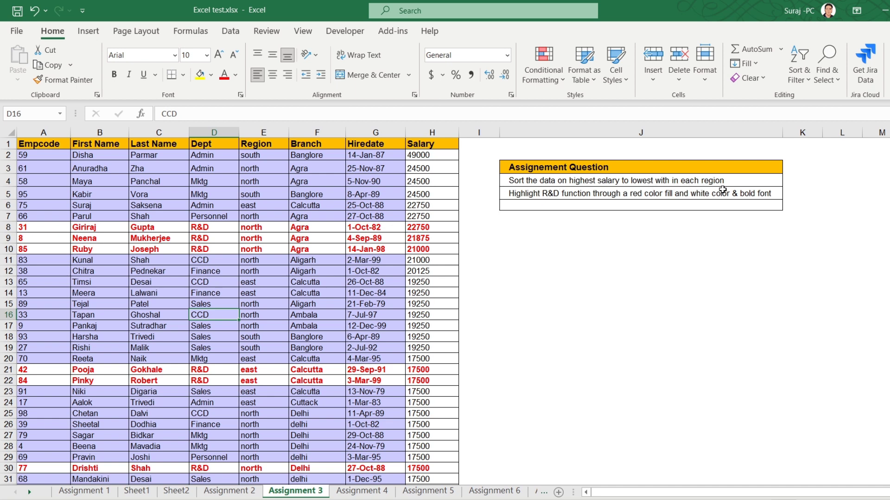
{"action": "left_click", "coordinate": [265, 213]}
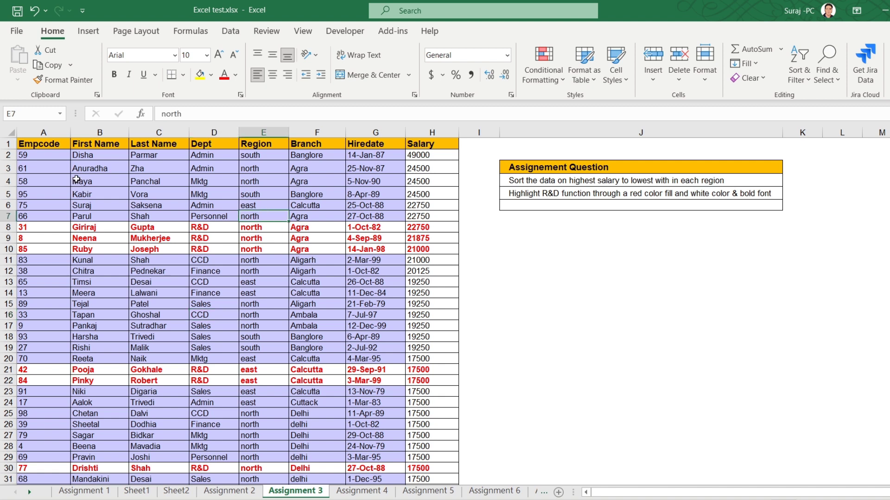
{"action": "left_click_drag", "start_coordinate": [30, 144], "coordinate": [375, 424]}
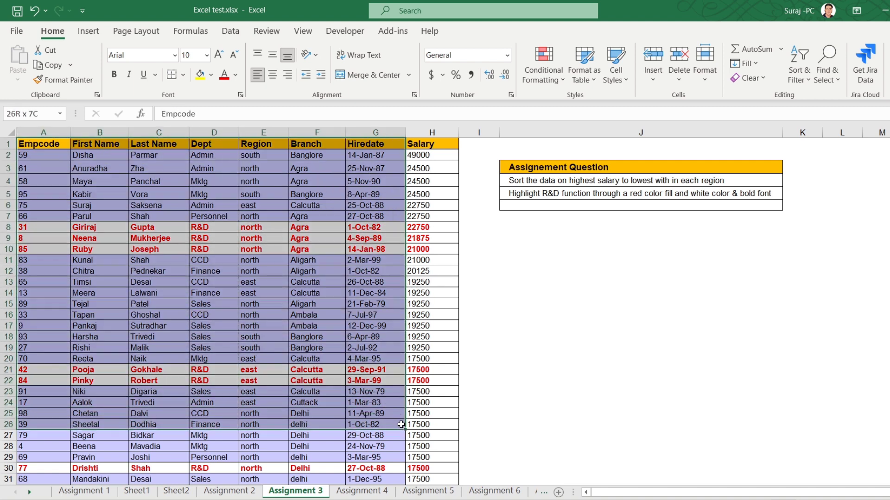
{"action": "left_click", "coordinate": [251, 226]}
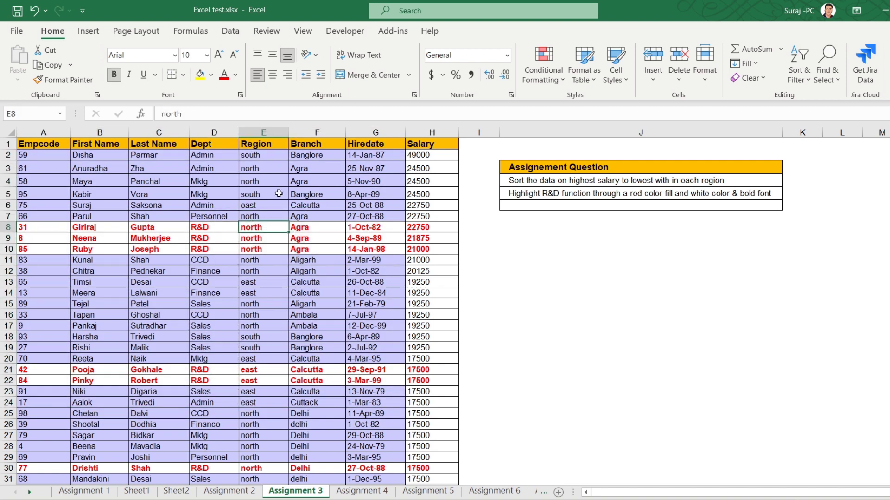
{"action": "left_click_drag", "start_coordinate": [424, 160], "coordinate": [425, 237]}
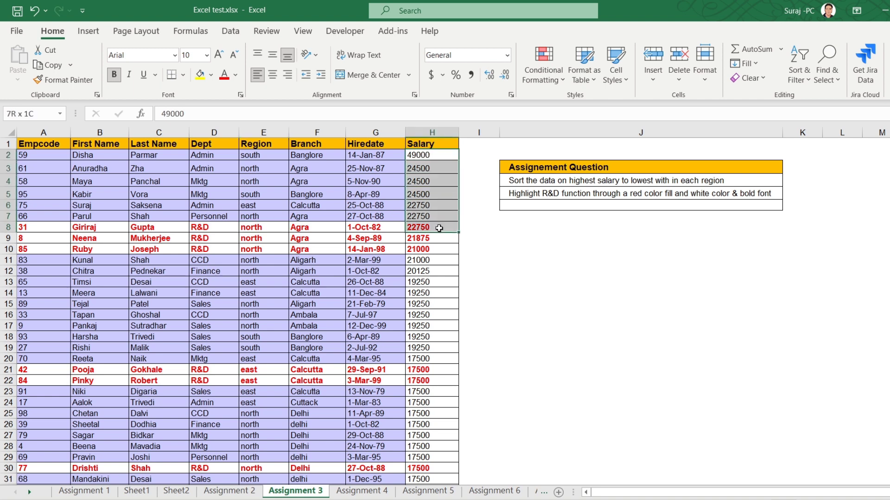
{"action": "left_click", "coordinate": [284, 217]}
{"action": "left_click", "coordinate": [147, 195]}
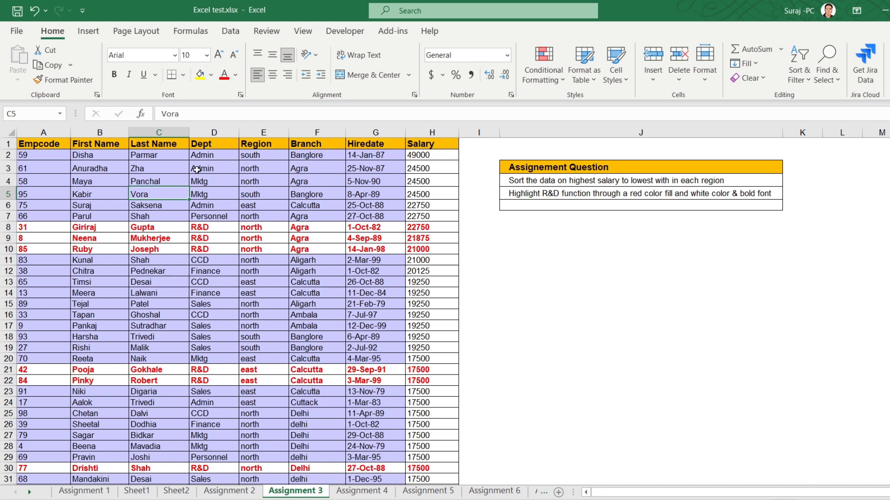
{"action": "left_click_drag", "start_coordinate": [261, 155], "coordinate": [265, 271]}
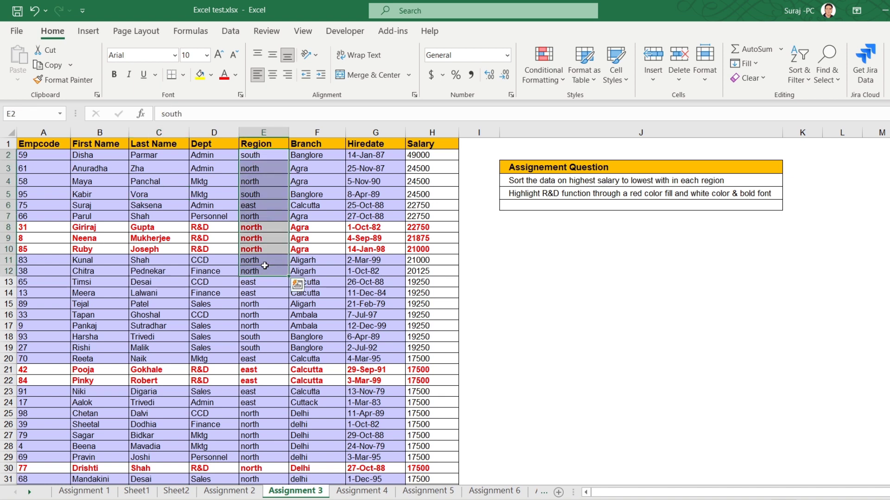
{"action": "left_click_drag", "start_coordinate": [419, 148], "coordinate": [420, 249]}
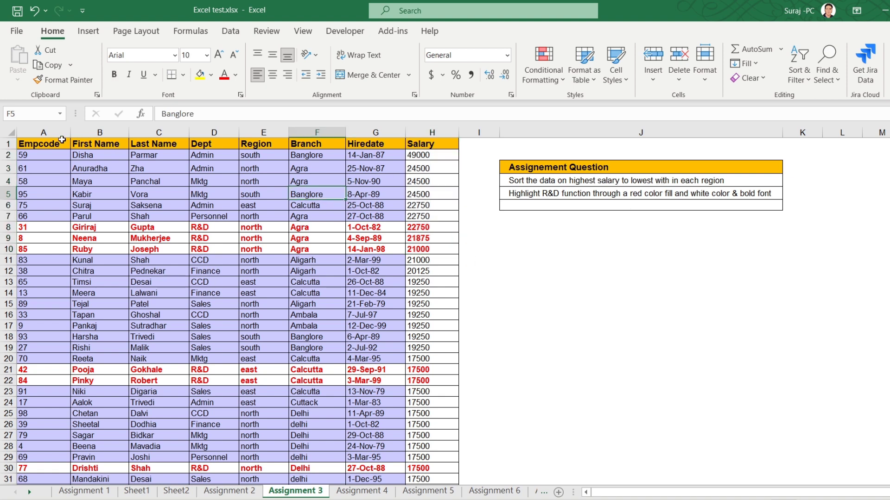
{"action": "left_click", "coordinate": [41, 143]}
{"action": "left_click", "coordinate": [293, 251]}
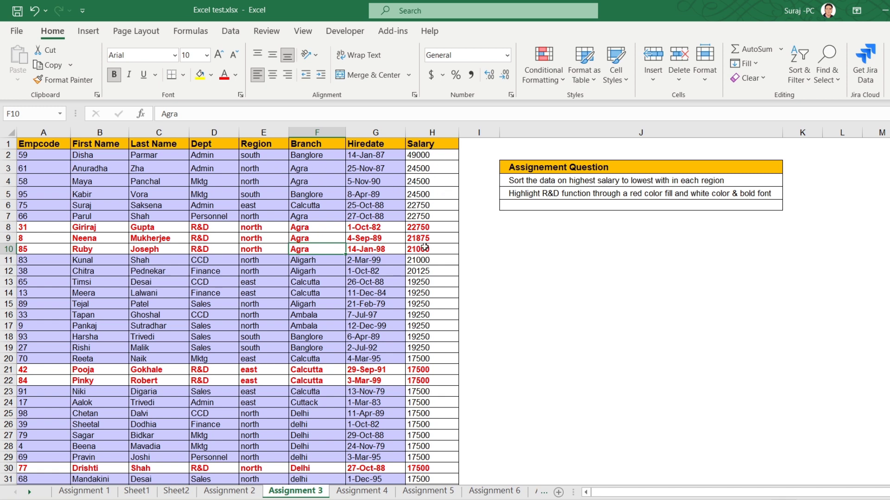
{"action": "left_click_drag", "start_coordinate": [31, 133], "coordinate": [419, 146]}
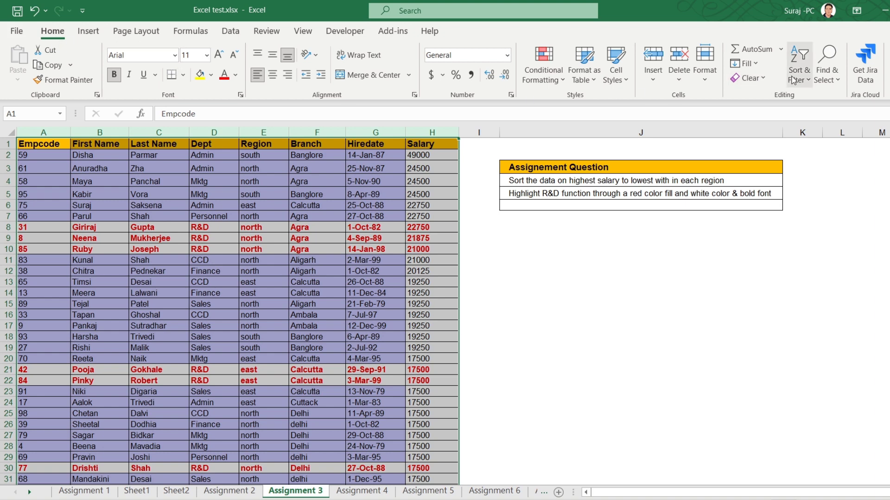
Step: Clear the Assignment 3 table's formats, centre all cells and apply All Borders
{"action": "left_click", "coordinate": [760, 79]}
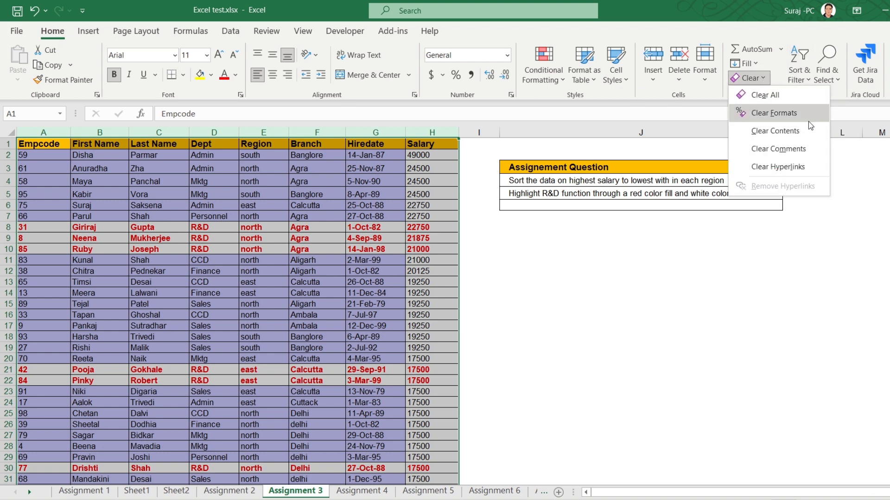
{"action": "left_click", "coordinate": [774, 113]}
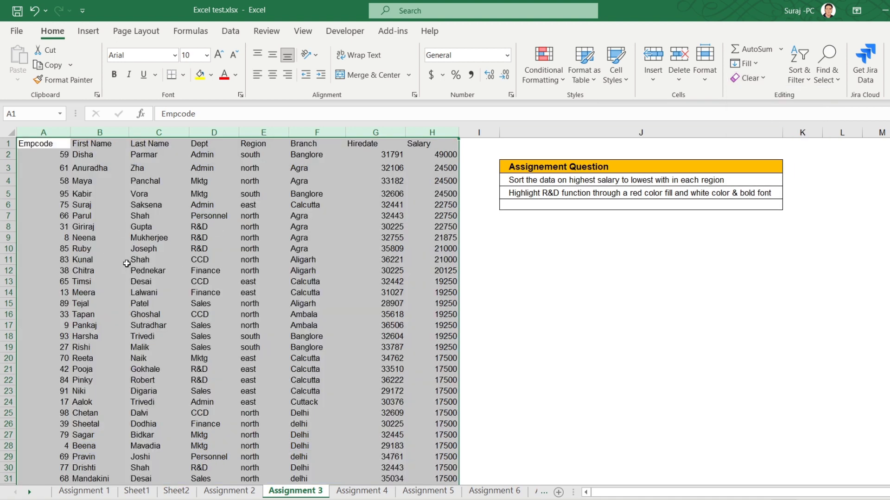
{"action": "left_click", "coordinate": [272, 77]}
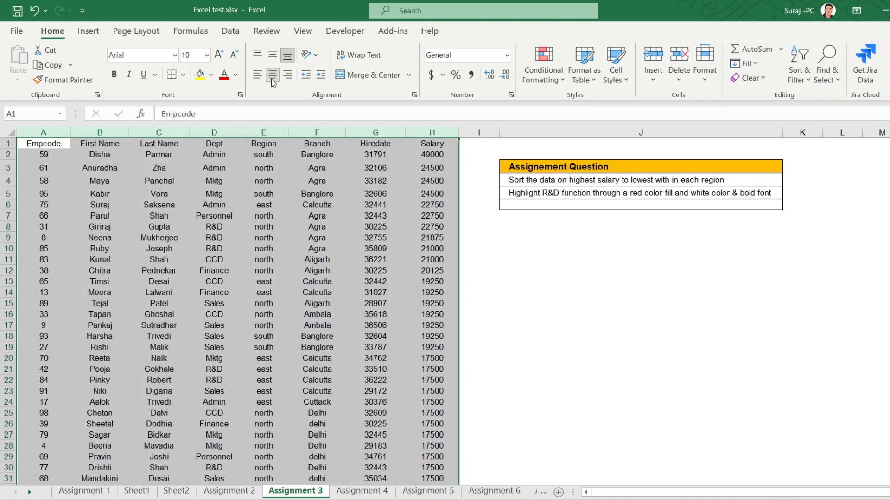
{"action": "left_click", "coordinate": [183, 75]}
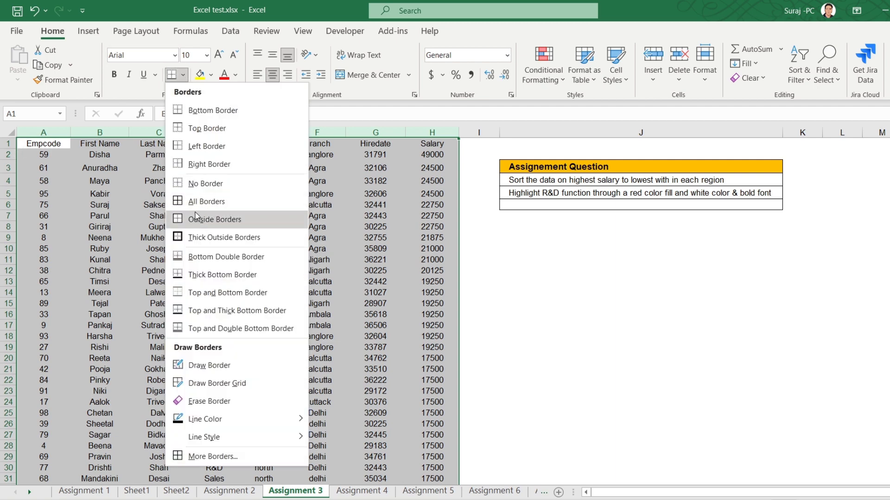
{"action": "left_click", "coordinate": [189, 200]}
{"action": "left_click", "coordinate": [330, 178]}
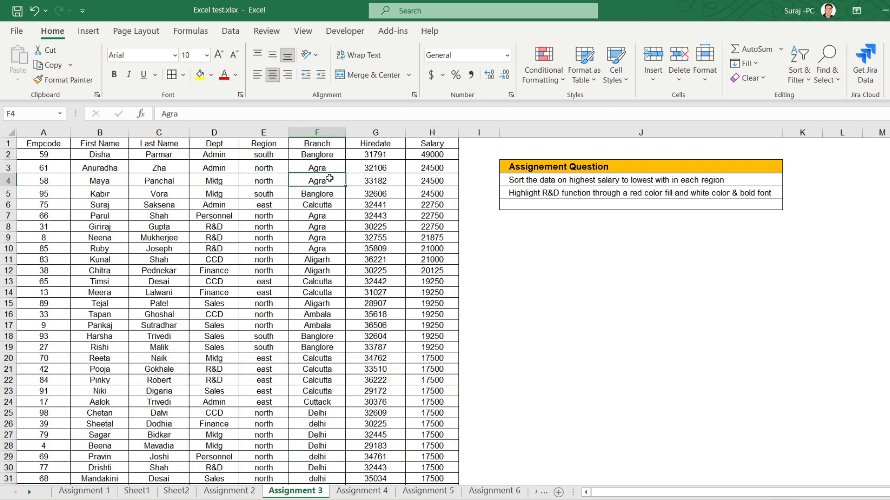
Step: Format the Hiredate column G as Short Date
{"action": "left_click", "coordinate": [381, 129]}
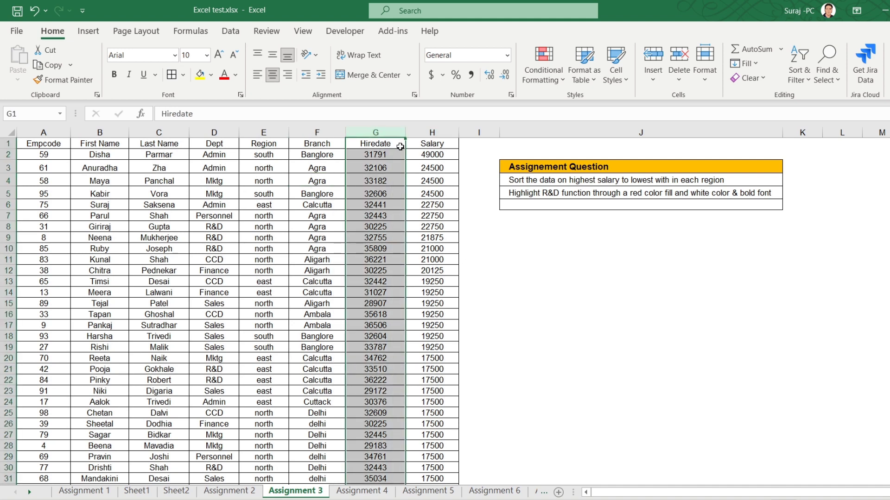
{"action": "left_click", "coordinate": [507, 57]}
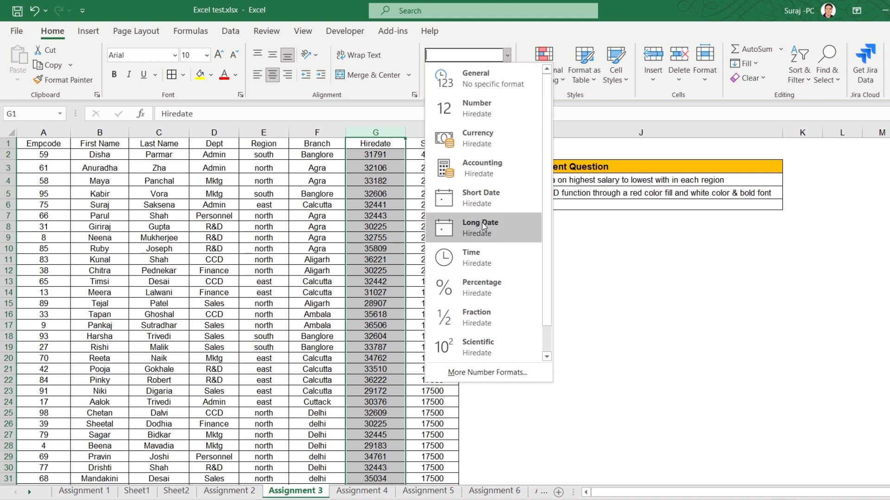
{"action": "left_click", "coordinate": [467, 206]}
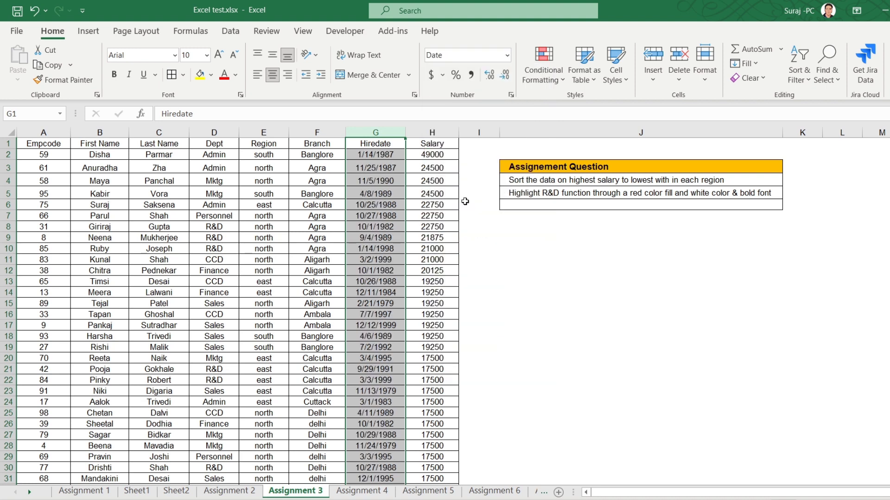
Step: Fill the header row A1:H1, Empcode through Salary, with yellow
{"action": "left_click", "coordinate": [381, 251]}
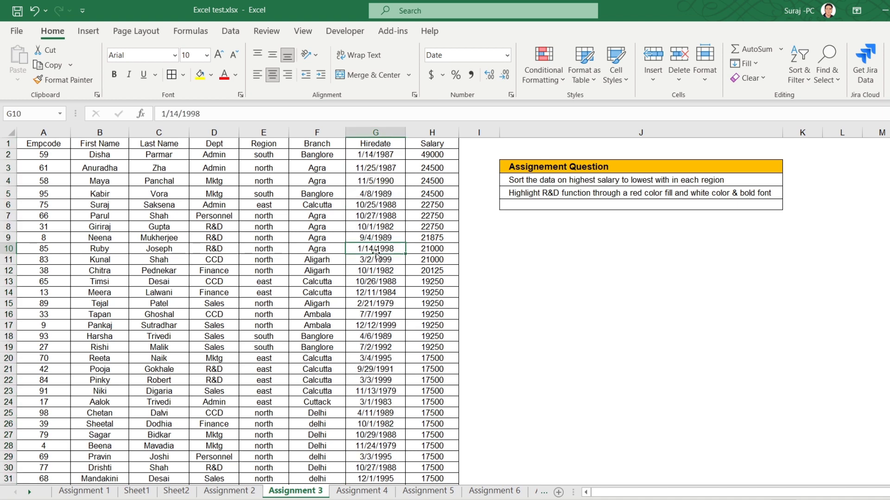
{"action": "left_click_drag", "start_coordinate": [49, 140], "coordinate": [432, 143]}
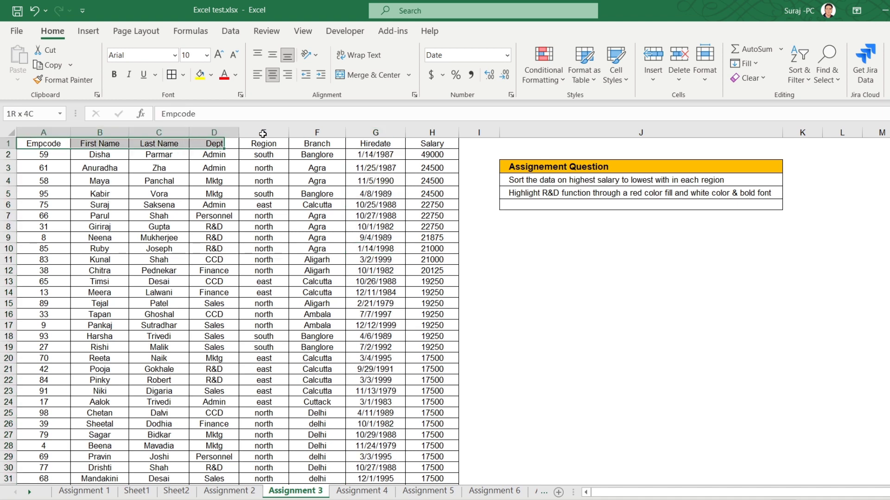
{"action": "left_click", "coordinate": [202, 80]}
{"action": "left_click", "coordinate": [264, 270]}
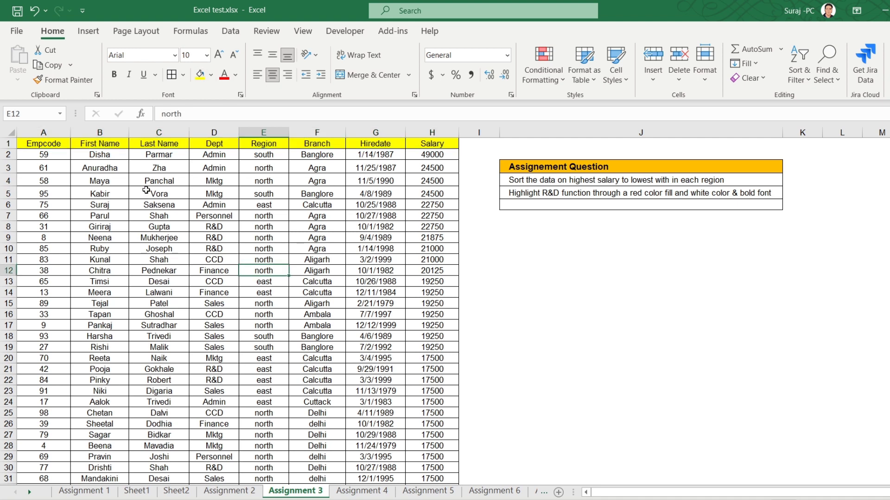
{"action": "left_click_drag", "start_coordinate": [262, 161], "coordinate": [264, 364]}
{"action": "left_click", "coordinate": [265, 358]}
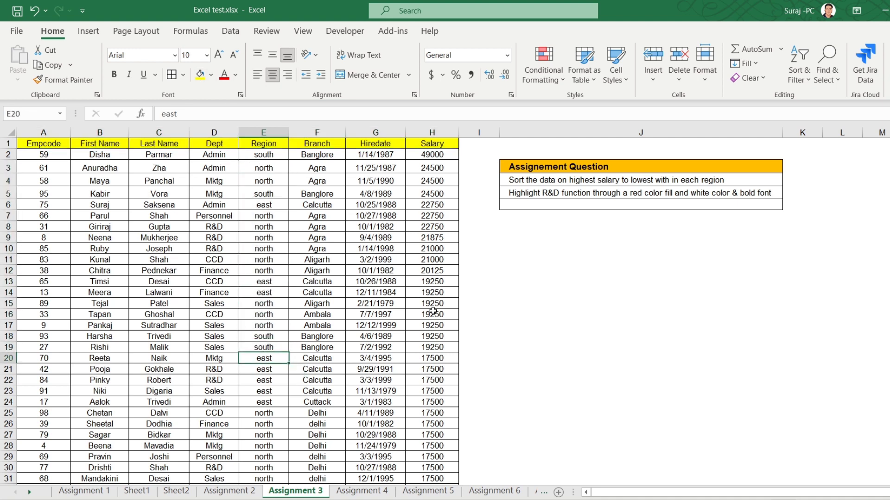
{"action": "left_click_drag", "start_coordinate": [548, 184], "coordinate": [557, 193]}
{"action": "left_click", "coordinate": [199, 246]}
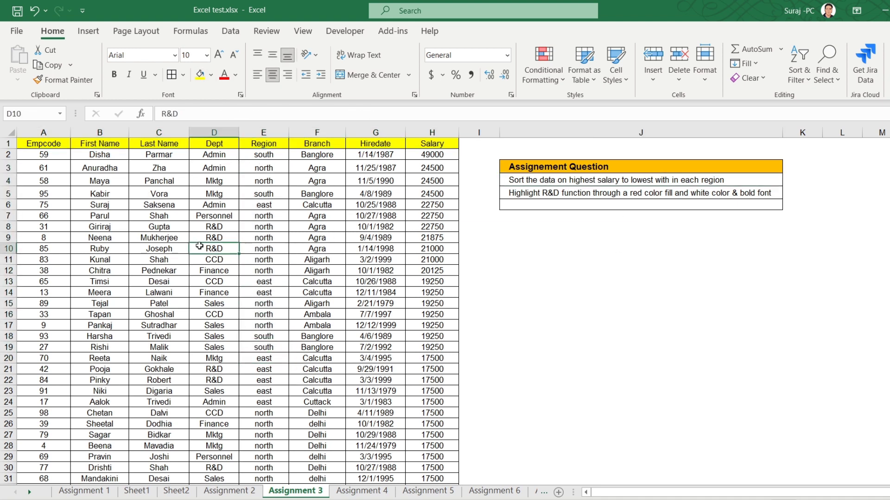
Step: Select the whole employee table from A1 down to the last employee
{"action": "left_click", "coordinate": [38, 147]}
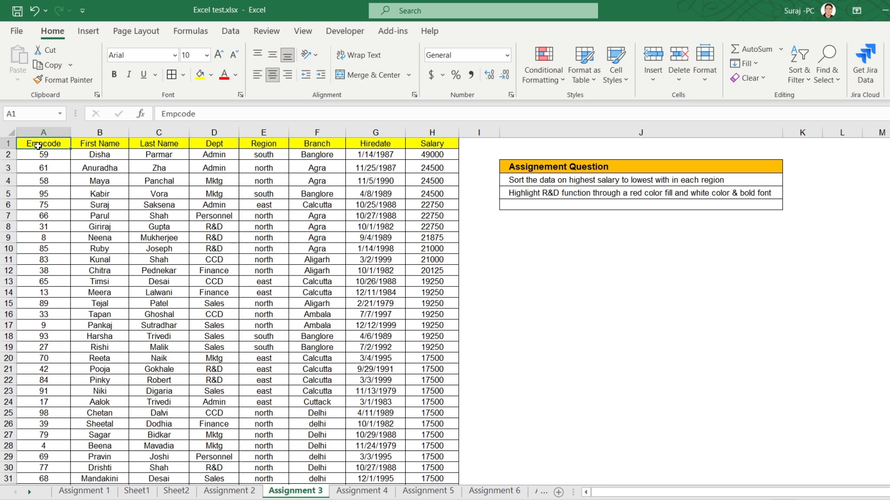
{"action": "key", "text": "ctrl+shift+Right"}
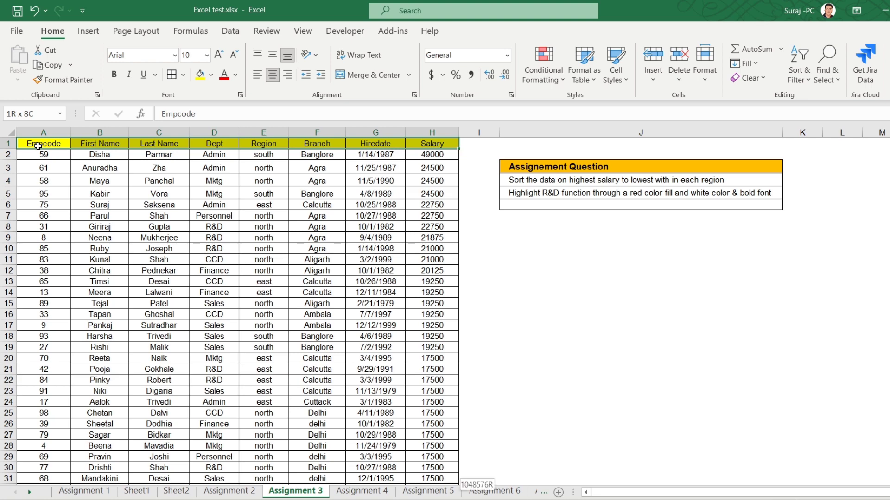
{"action": "key", "text": "ctrl+shift+Down"}
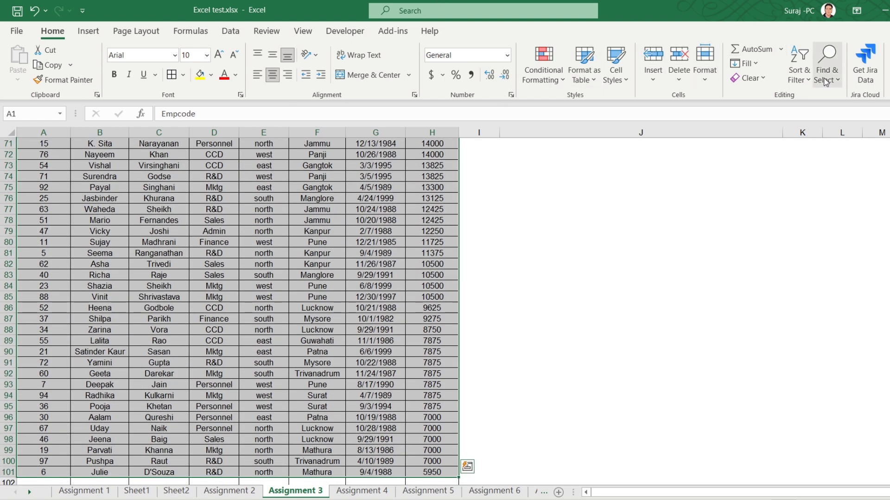
Step: In Custom Sort, sort first by Region, A to Z
{"action": "left_click", "coordinate": [808, 80]}
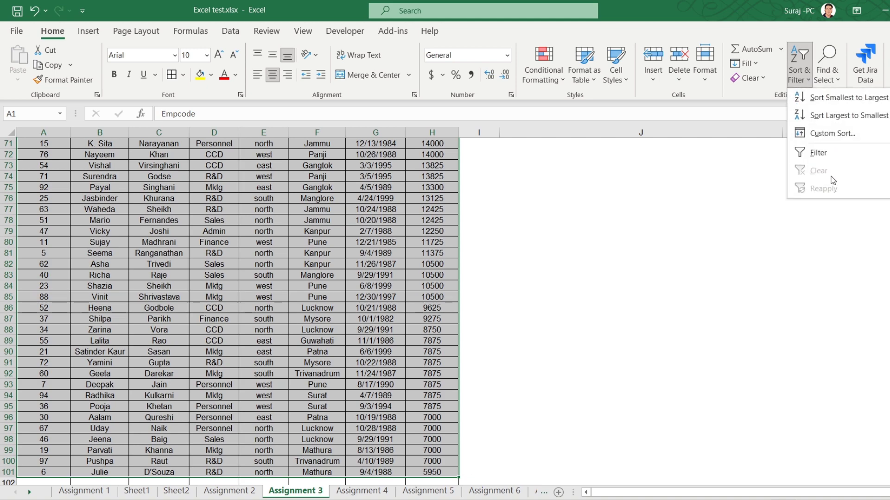
{"action": "left_click", "coordinate": [821, 135]}
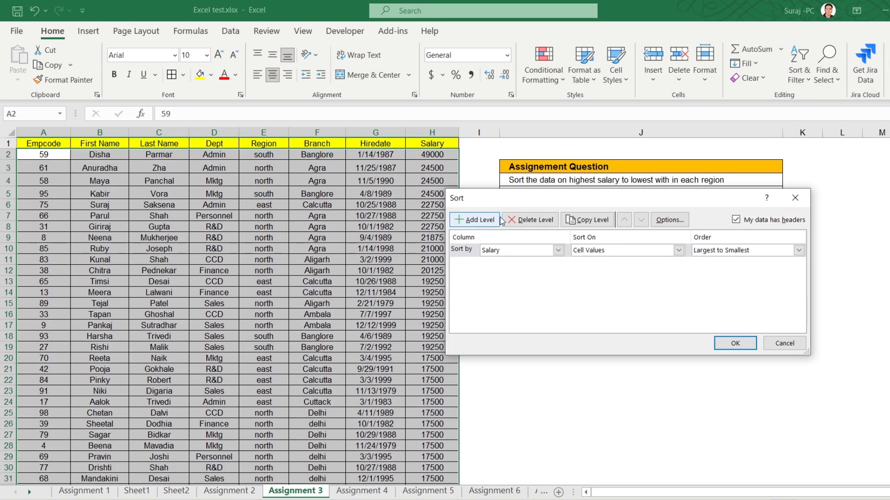
{"action": "mouse_move", "coordinate": [548, 200]}
{"action": "left_mouse_down"}
{"action": "mouse_move", "coordinate": [330, 229]}
{"action": "mouse_move", "coordinate": [215, 229]}
{"action": "left_mouse_up"}
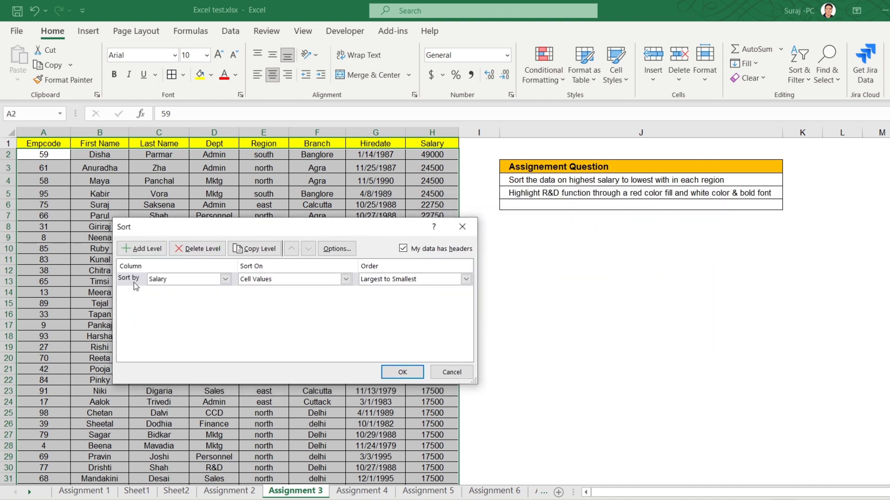
{"action": "left_click", "coordinate": [226, 279]}
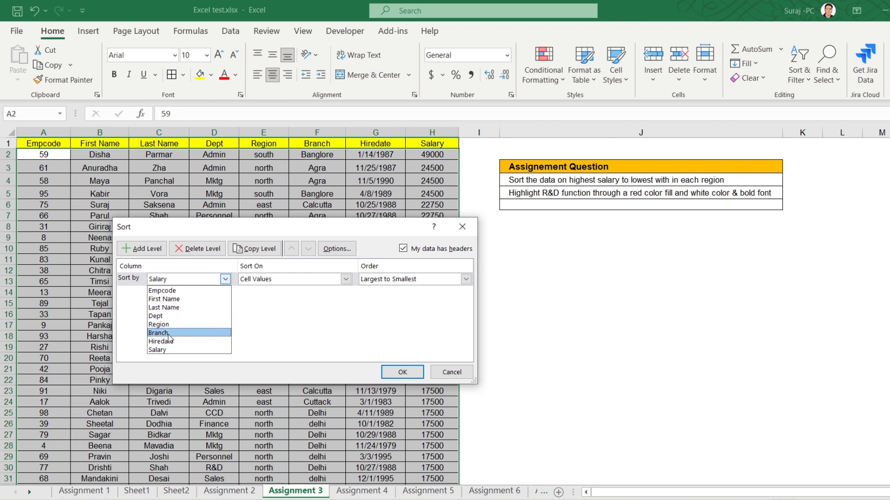
{"action": "left_click", "coordinate": [159, 325]}
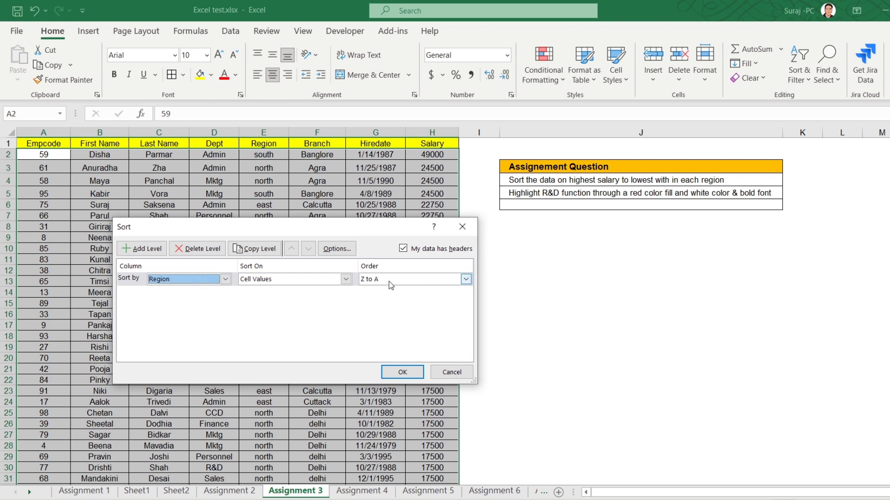
{"action": "left_click", "coordinate": [465, 279]}
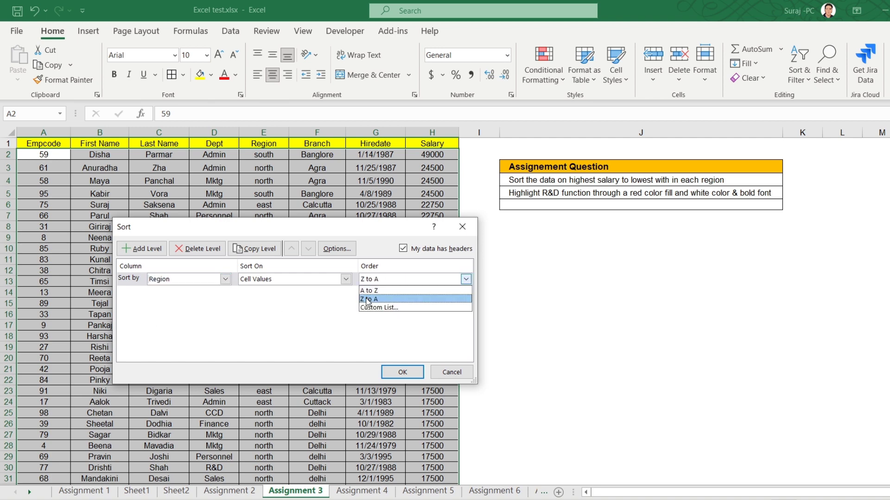
{"action": "left_click", "coordinate": [368, 300]}
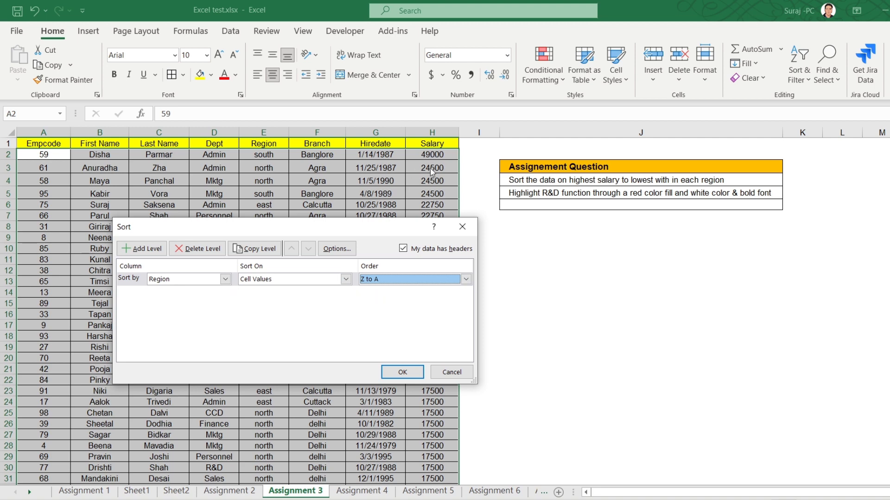
{"action": "left_click", "coordinate": [388, 284]}
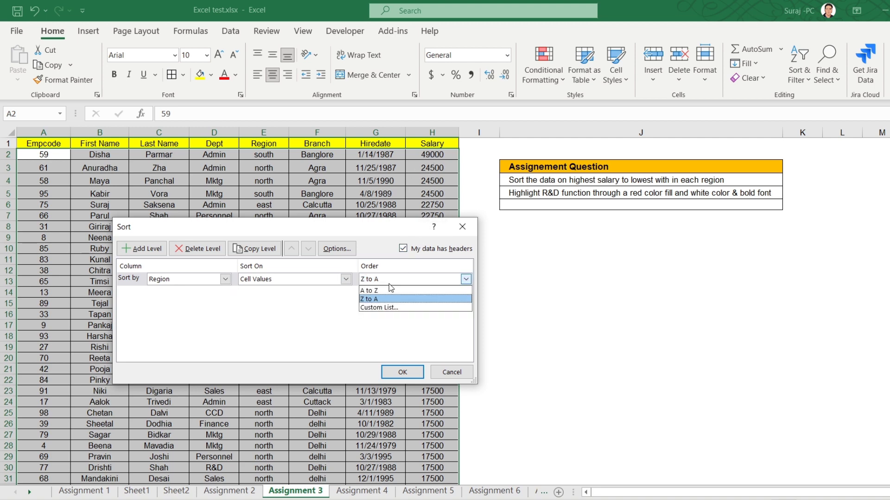
{"action": "left_click", "coordinate": [376, 289]}
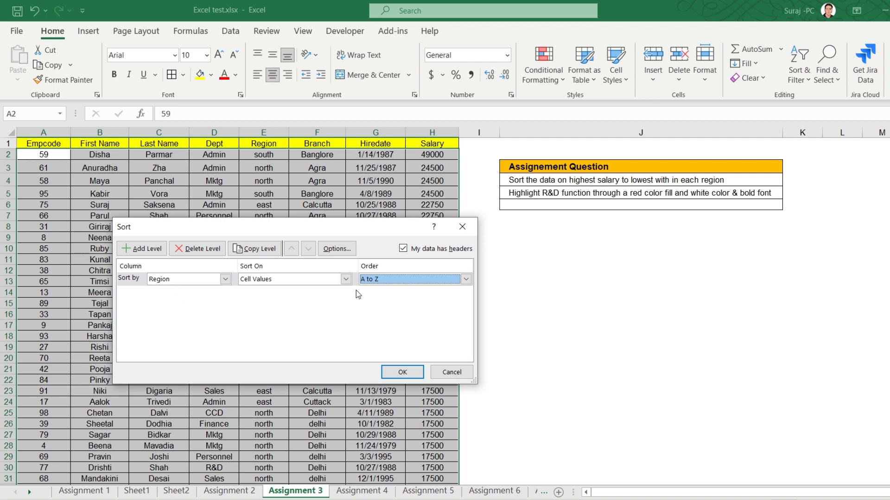
Step: Add a second level sorting Salary from Largest to Smallest
{"action": "left_click", "coordinate": [139, 249]}
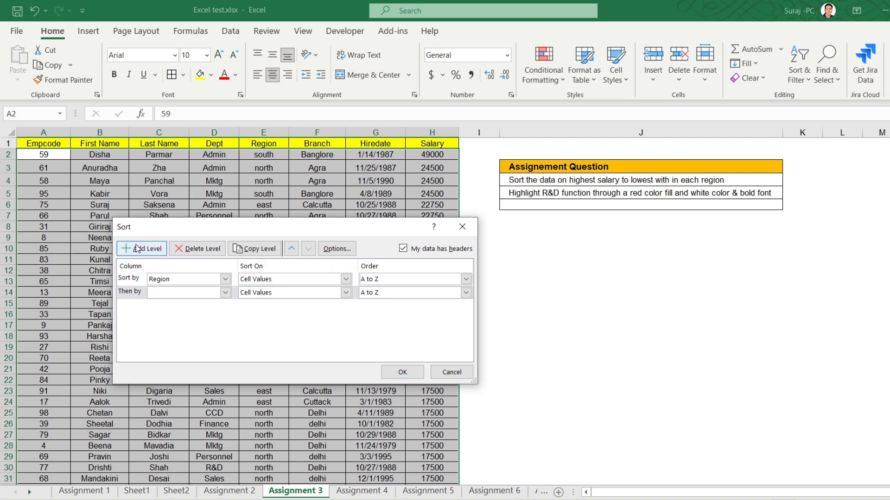
{"action": "left_click", "coordinate": [225, 292]}
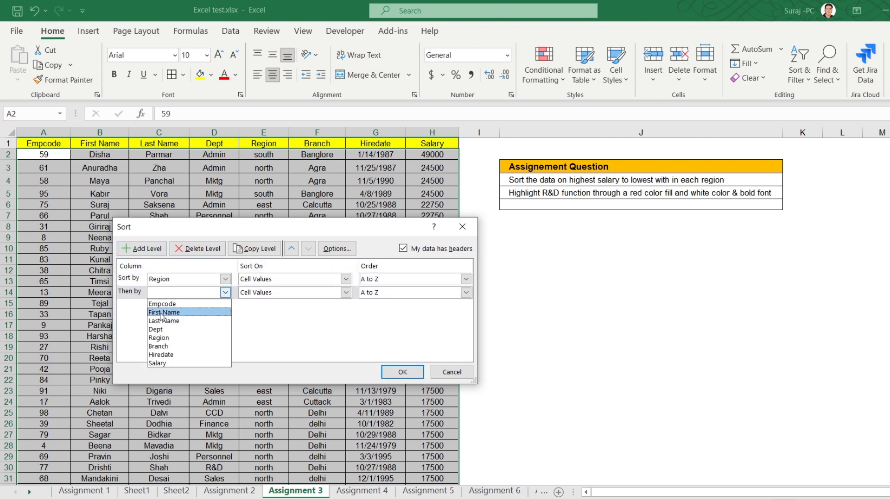
{"action": "left_click", "coordinate": [157, 364]}
{"action": "left_click", "coordinate": [410, 295]}
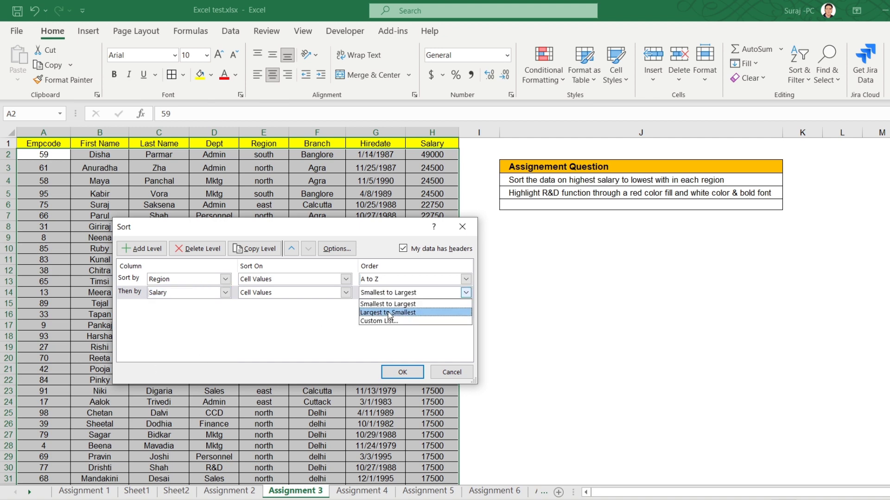
{"action": "left_click", "coordinate": [390, 313]}
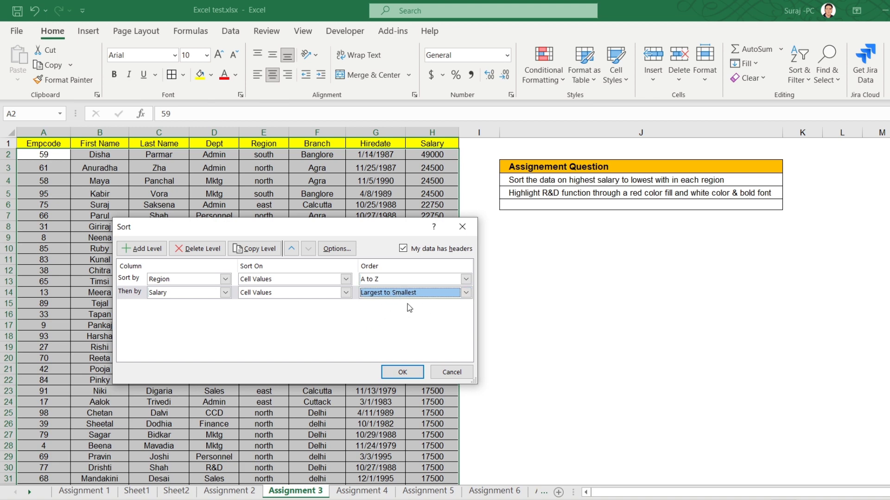
Step: Apply the region-then-salary sort and check the sorted east and north region rows
{"action": "left_click", "coordinate": [402, 373]}
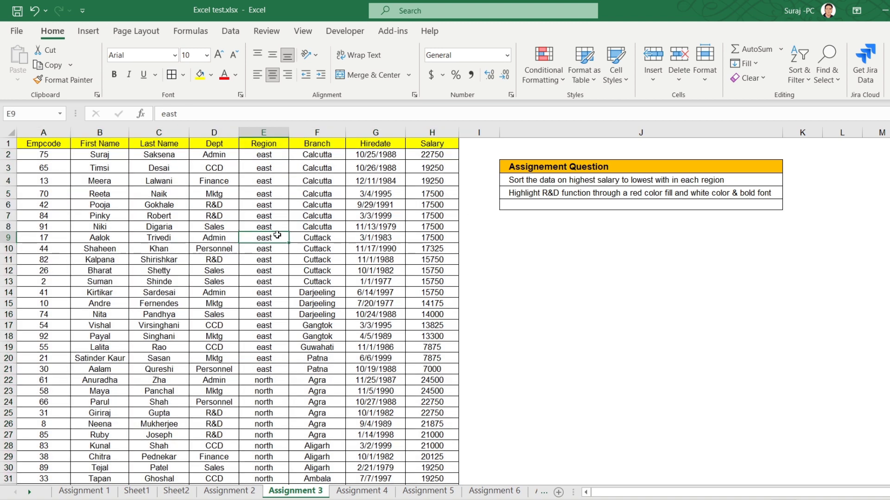
{"action": "left_click", "coordinate": [277, 235]}
{"action": "left_click_drag", "start_coordinate": [263, 168], "coordinate": [297, 365]}
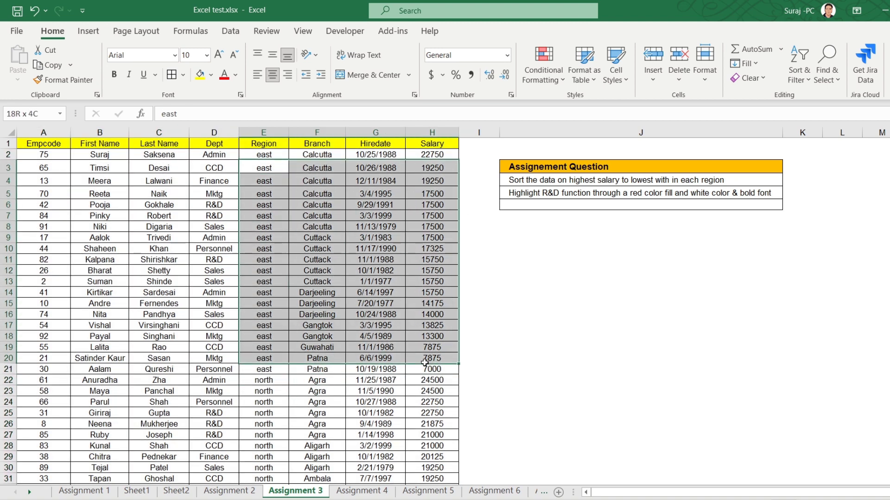
{"action": "left_click_drag", "start_coordinate": [297, 365], "coordinate": [431, 369]}
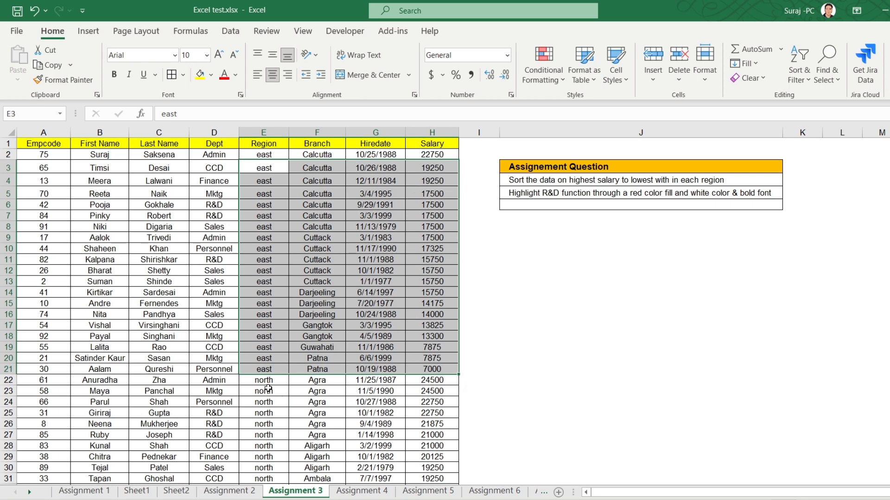
{"action": "left_click_drag", "start_coordinate": [265, 381], "coordinate": [456, 468]}
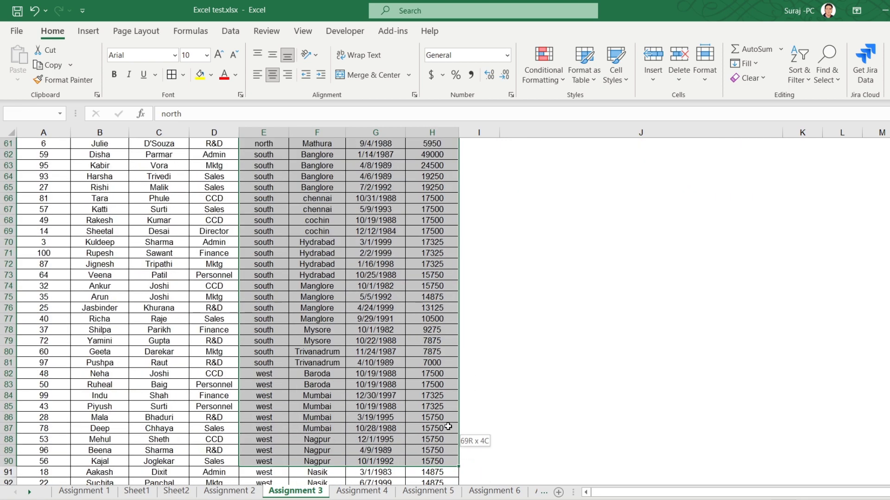
{"action": "left_click_drag", "start_coordinate": [456, 468], "coordinate": [443, 163]}
{"action": "scroll", "coordinate": [509, 176], "scroll_direction": "up", "scroll_amount": 20}
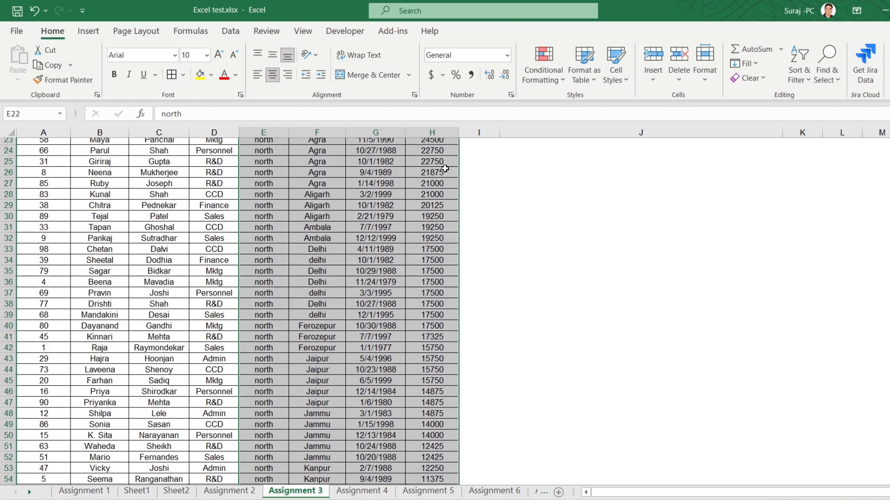
Step: Review the assignment questions and sort options, then switch to the Assignment 4 sheet
{"action": "left_click", "coordinate": [632, 180]}
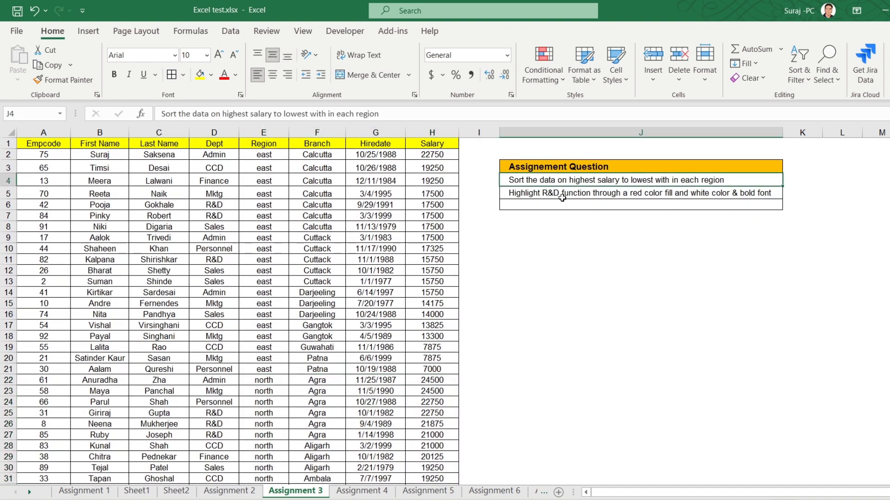
{"action": "left_click", "coordinate": [553, 195]}
{"action": "left_click", "coordinate": [524, 183]}
{"action": "left_click", "coordinate": [228, 161]}
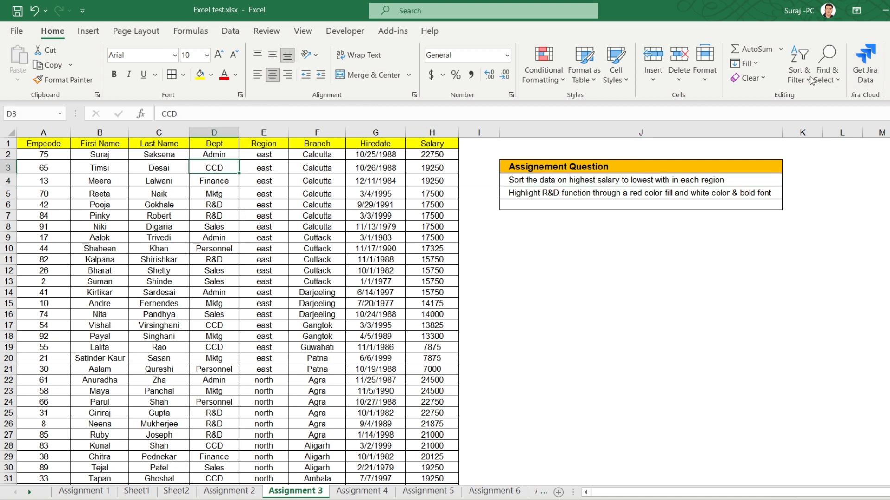
{"action": "left_click", "coordinate": [794, 80]}
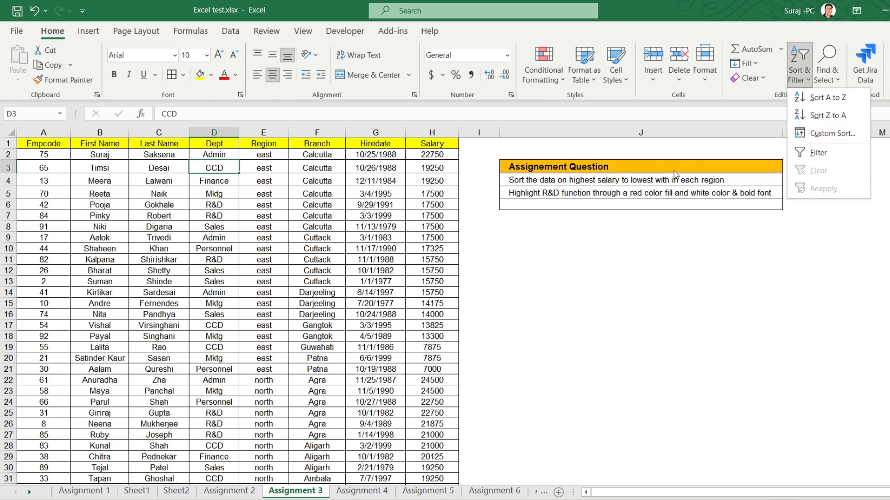
{"action": "left_click", "coordinate": [365, 493]}
{"action": "left_click", "coordinate": [294, 304]}
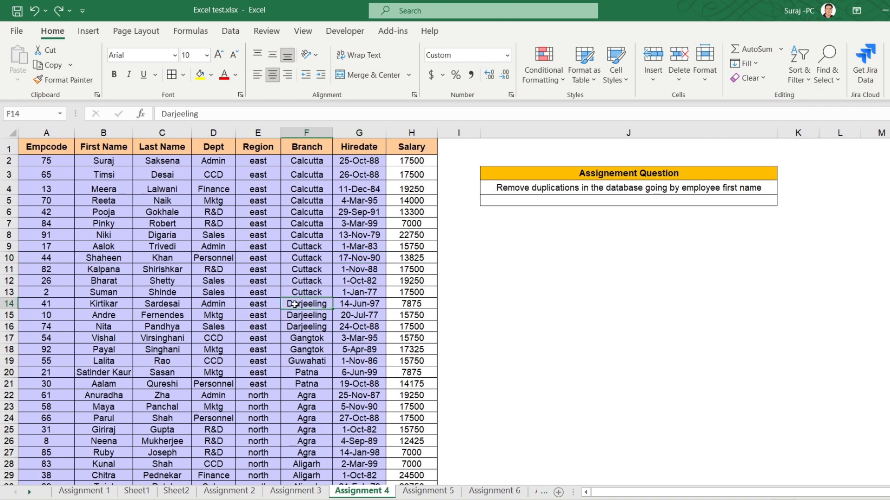
{"action": "left_click", "coordinate": [557, 190]}
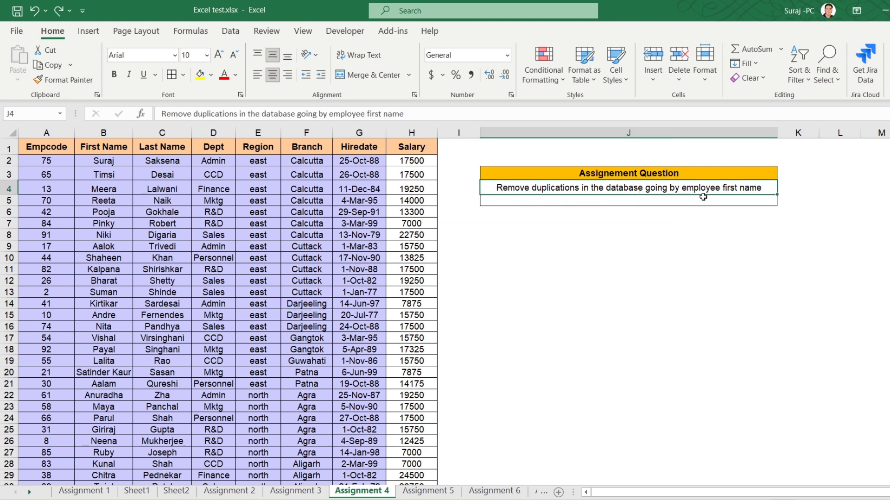
{"action": "left_click", "coordinate": [197, 237]}
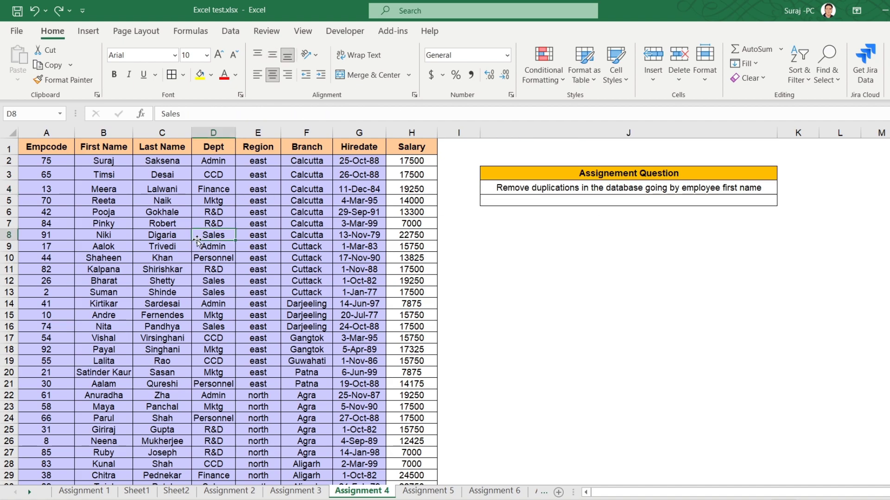
{"action": "left_click", "coordinate": [46, 258]}
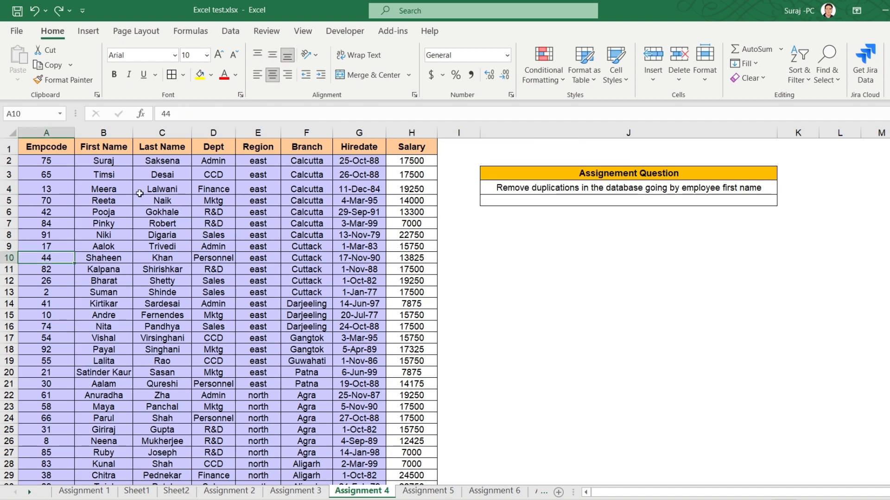
{"action": "scroll", "coordinate": [144, 327], "scroll_direction": "down", "scroll_amount": 5}
{"action": "scroll", "coordinate": [139, 315], "scroll_direction": "down", "scroll_amount": 2}
{"action": "scroll", "coordinate": [120, 278], "scroll_direction": "up", "scroll_amount": 7}
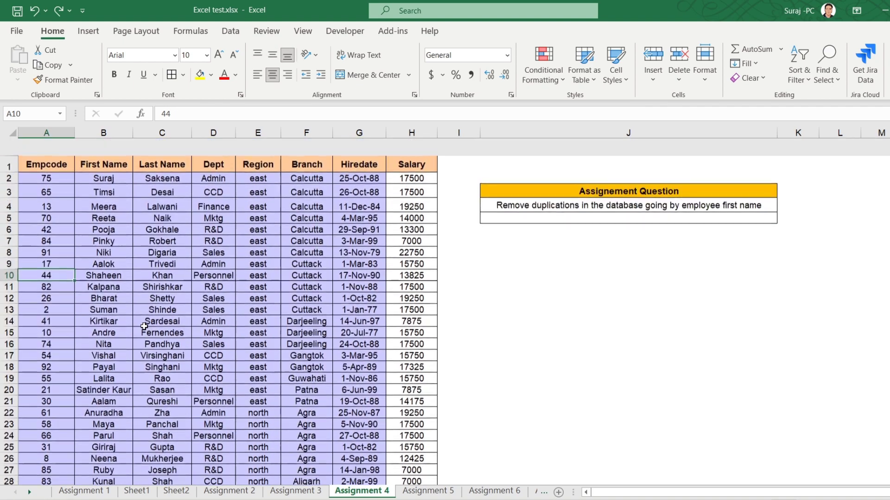
{"action": "left_click_drag", "start_coordinate": [104, 224], "coordinate": [105, 385]}
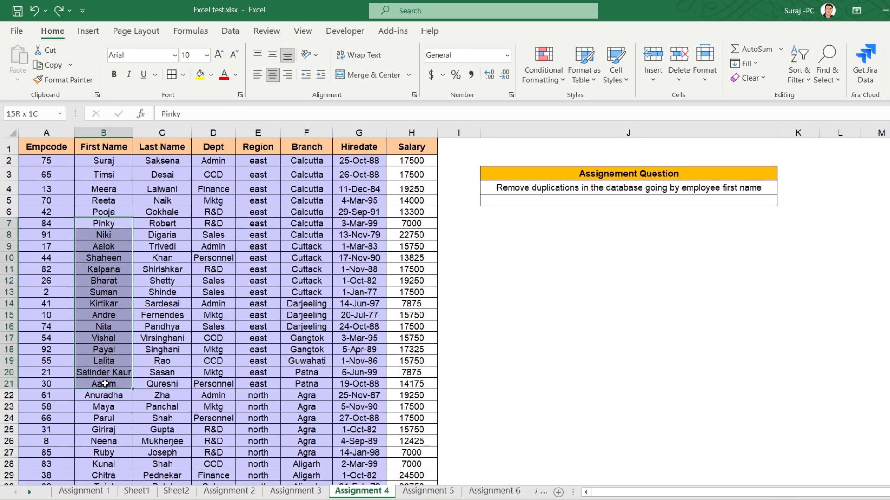
{"action": "left_click", "coordinate": [105, 385]}
{"action": "left_click", "coordinate": [114, 441]}
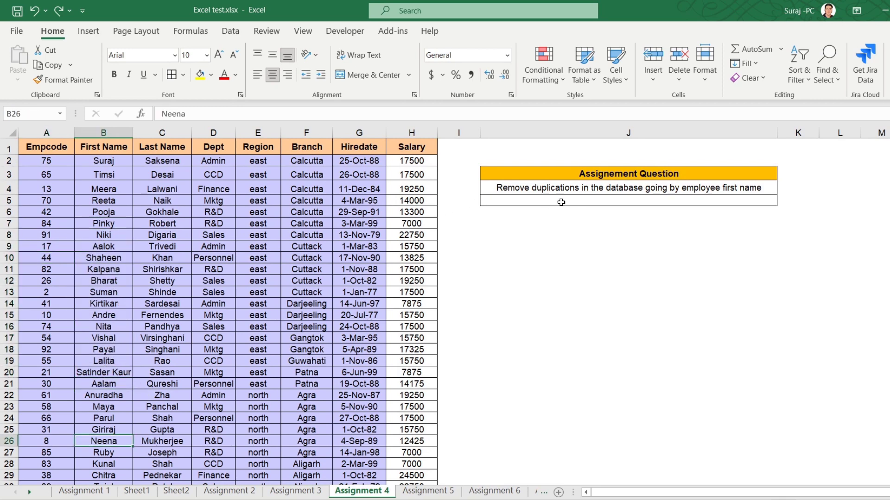
{"action": "left_click", "coordinate": [218, 259]}
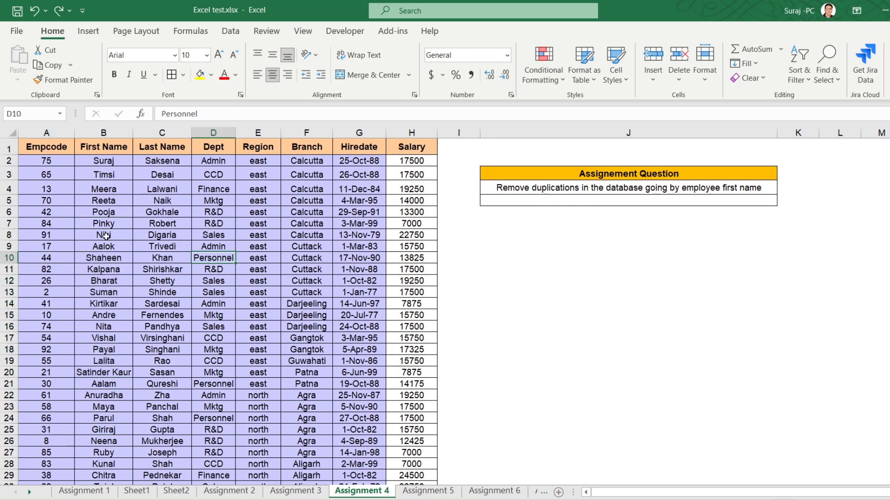
{"action": "left_click_drag", "start_coordinate": [95, 165], "coordinate": [104, 362]}
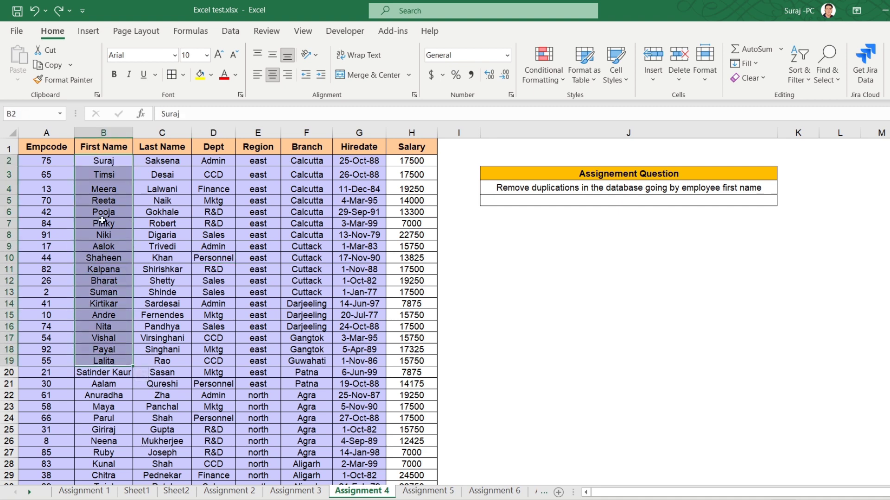
{"action": "left_click", "coordinate": [294, 287]}
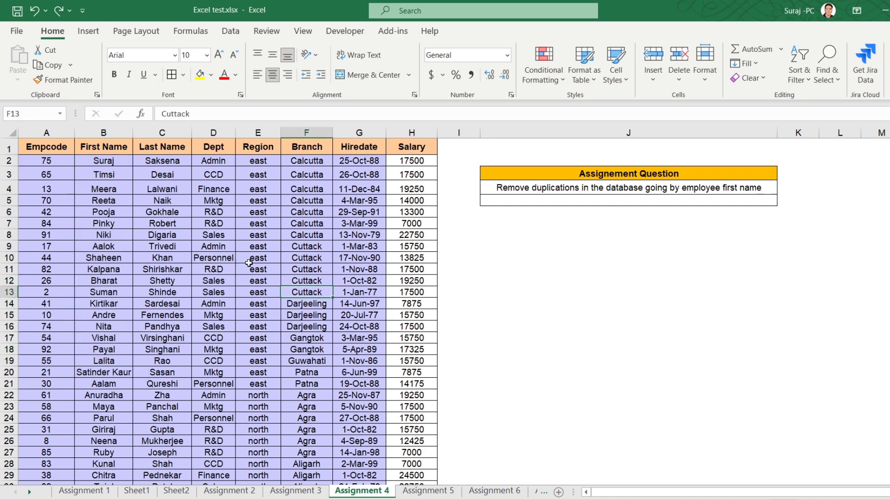
{"action": "left_click", "coordinate": [197, 226]}
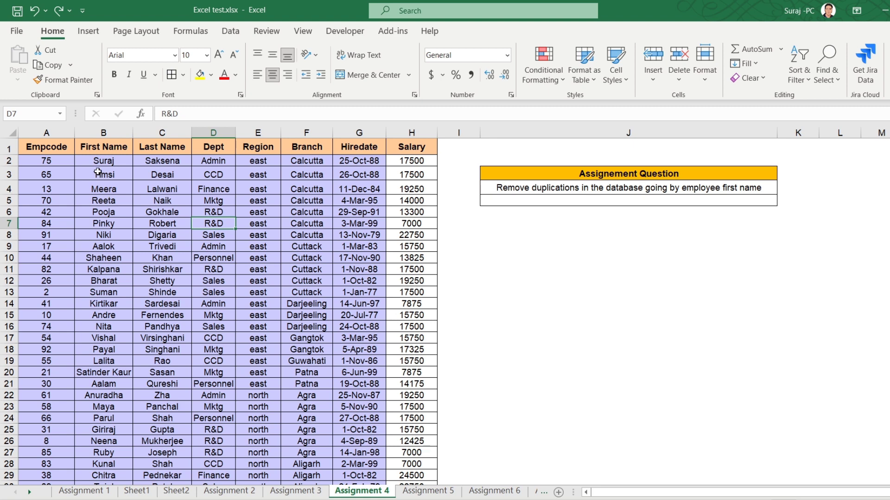
{"action": "left_click", "coordinate": [98, 173]}
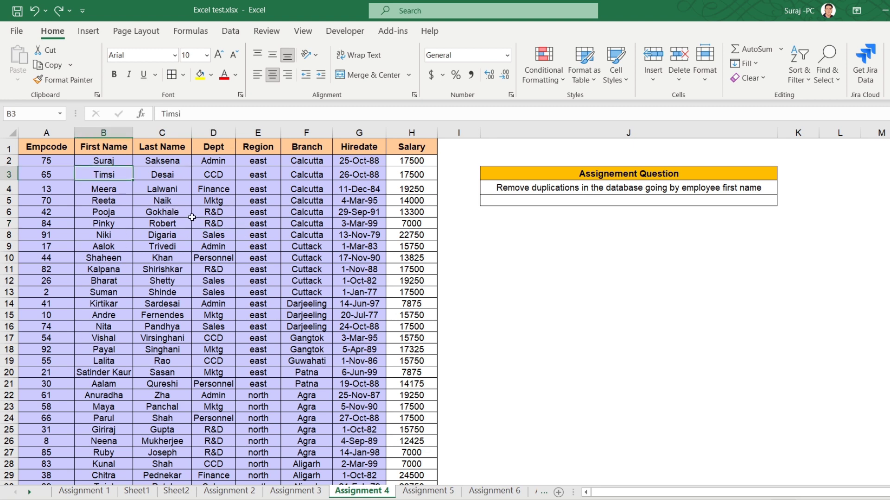
{"action": "left_click", "coordinate": [230, 211]}
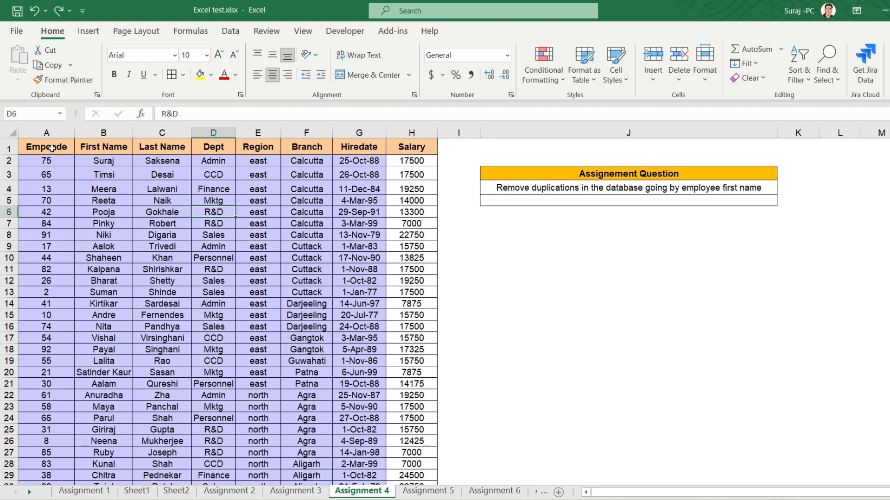
{"action": "left_click", "coordinate": [51, 148]}
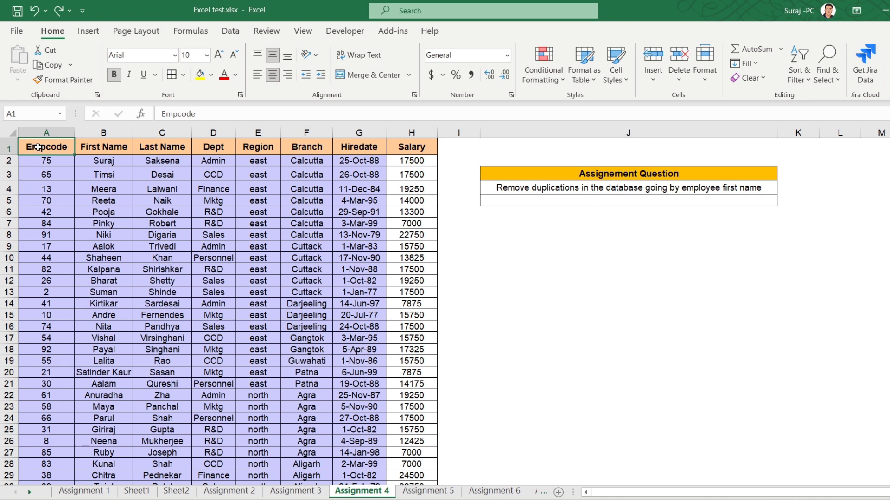
Step: Run Remove Duplicates on the whole employee table comparing only First Name; no duplicates found
{"action": "key", "text": "ctrl+shift+Right"}
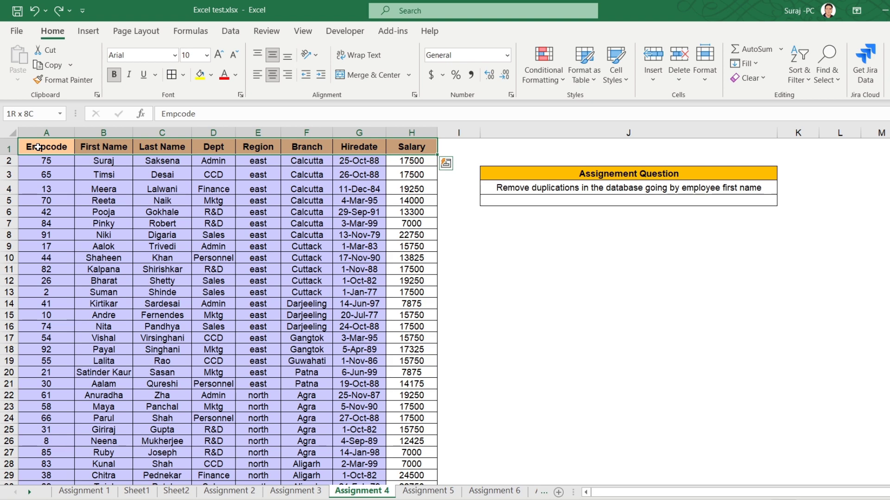
{"action": "key", "text": "ctrl+shift+Down"}
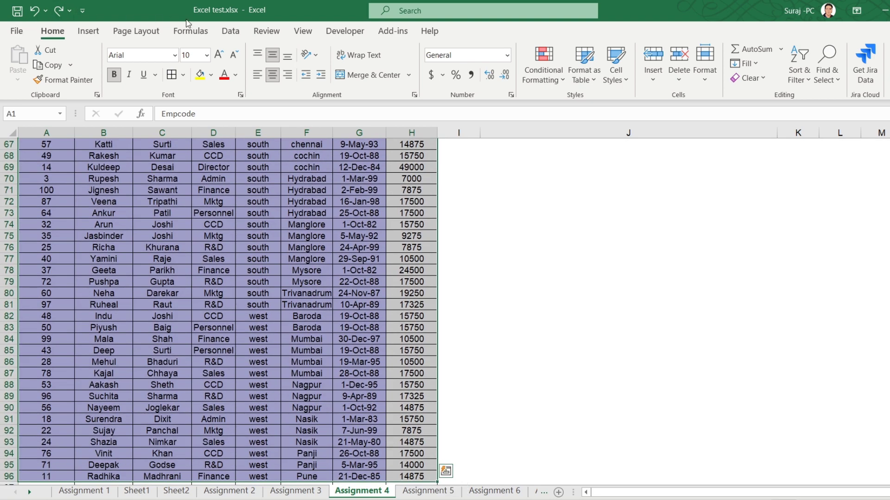
{"action": "left_click", "coordinate": [227, 33]}
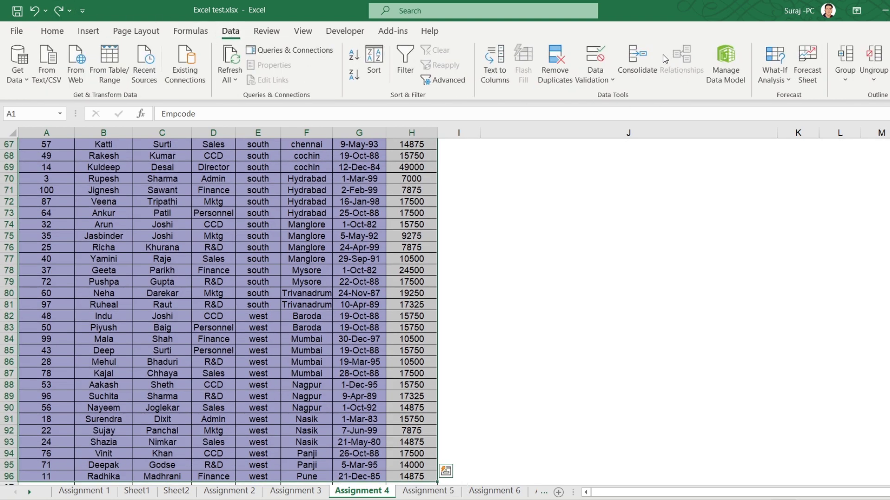
{"action": "left_click", "coordinate": [550, 65]}
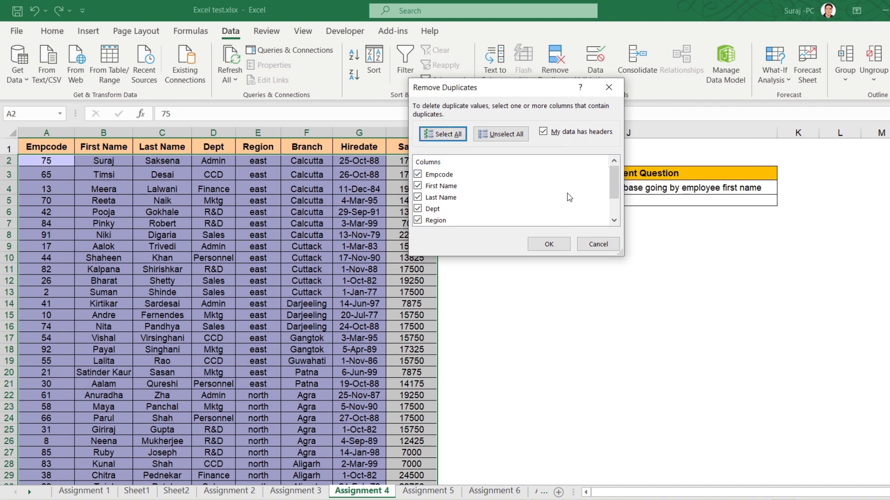
{"action": "mouse_move", "coordinate": [614, 183]}
{"action": "left_mouse_down"}
{"action": "mouse_move", "coordinate": [615, 201]}
{"action": "mouse_move", "coordinate": [615, 182]}
{"action": "left_mouse_up"}
{"action": "left_click", "coordinate": [507, 141]}
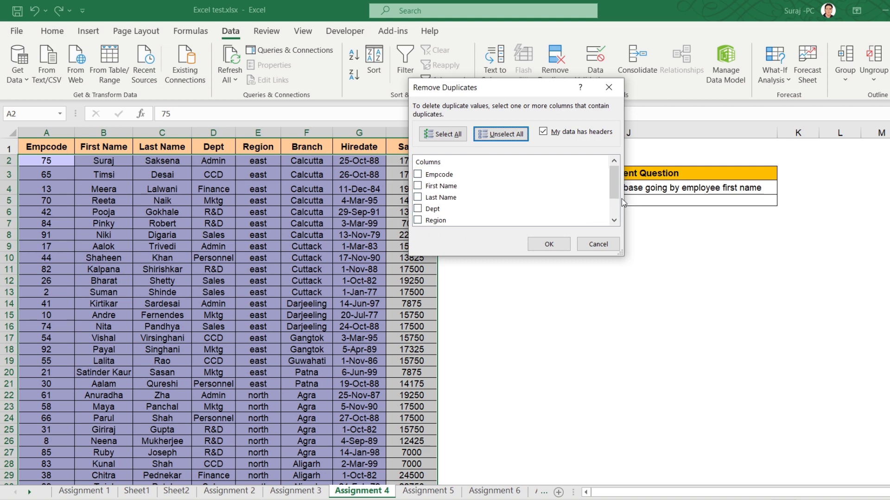
{"action": "mouse_move", "coordinate": [616, 191]}
{"action": "left_mouse_down"}
{"action": "mouse_move", "coordinate": [616, 208]}
{"action": "mouse_move", "coordinate": [617, 197]}
{"action": "left_mouse_up"}
{"action": "left_click", "coordinate": [419, 189]}
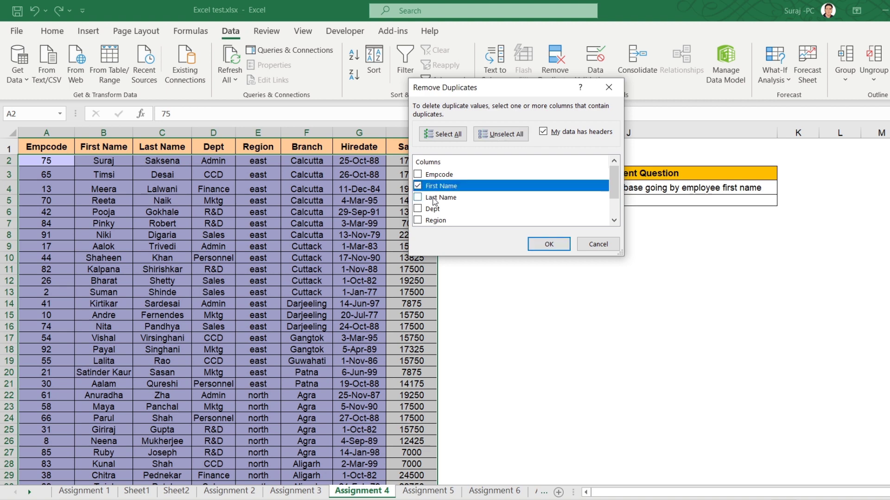
{"action": "left_click", "coordinate": [549, 245]}
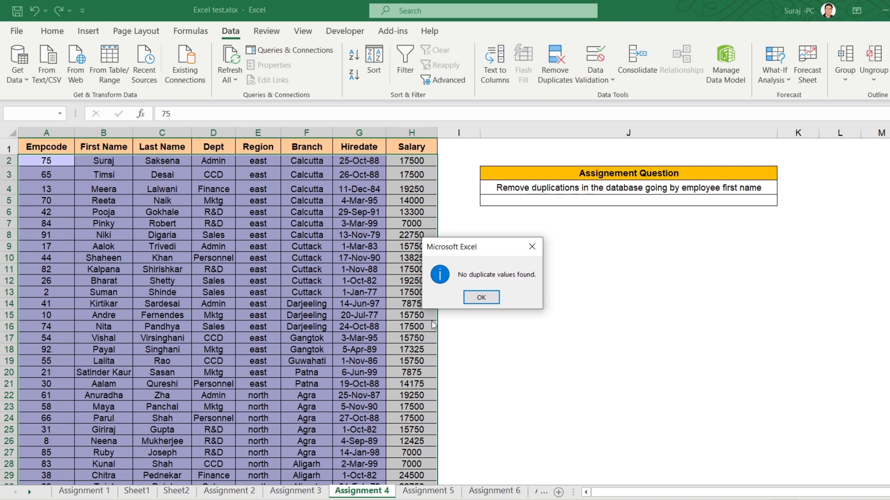
{"action": "left_click", "coordinate": [487, 299]}
Step: Copy the first names in B2:B6 (Suraj through Pooja) into B12:B16
{"action": "left_click", "coordinate": [97, 305]}
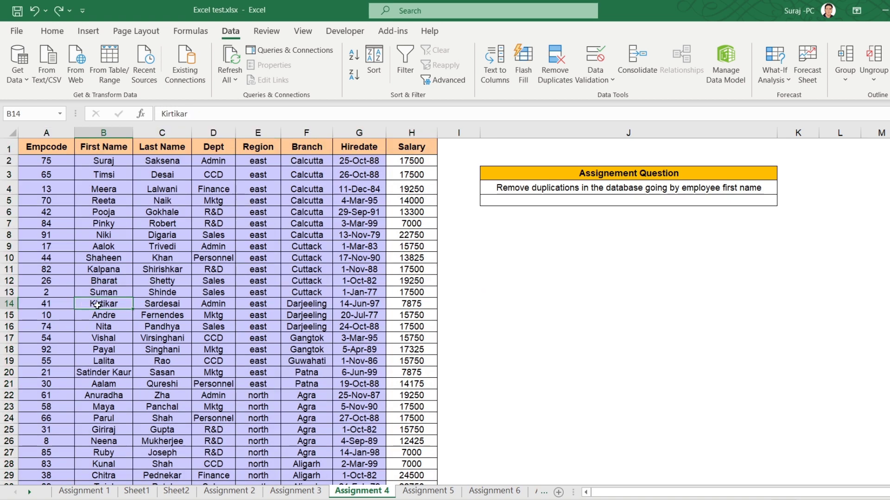
{"action": "left_click_drag", "start_coordinate": [98, 164], "coordinate": [97, 214]}
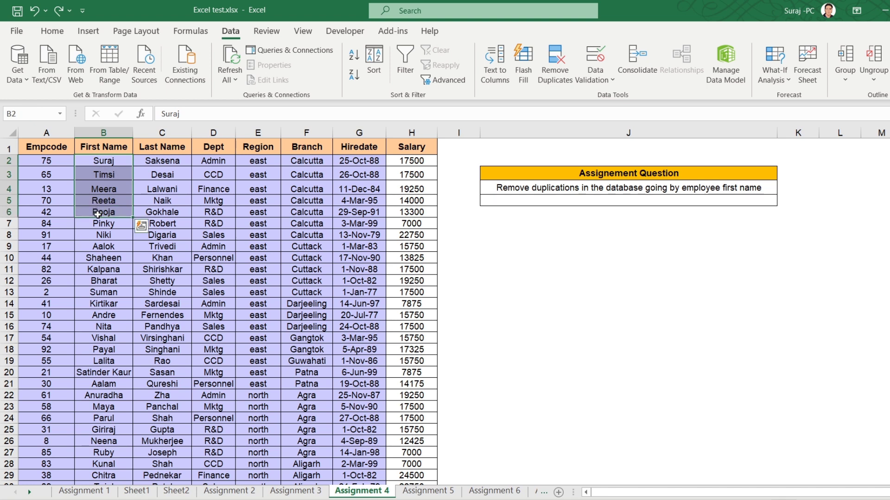
{"action": "key", "text": "ctrl+c"}
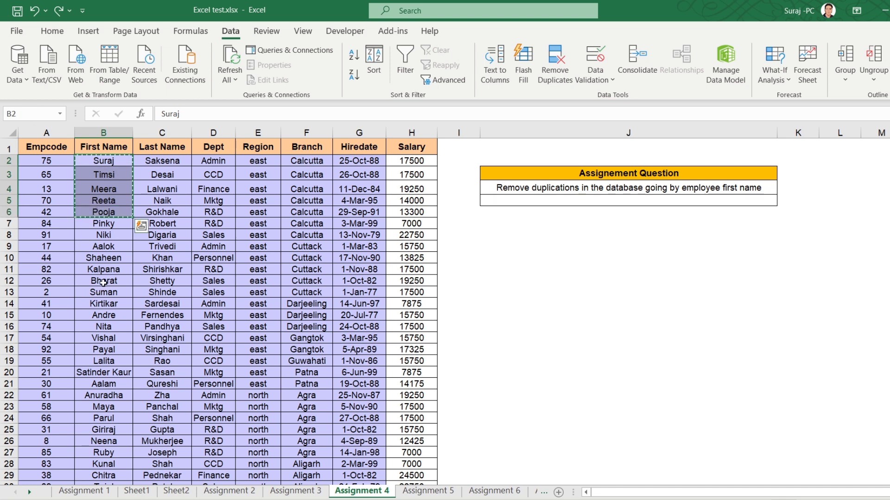
{"action": "left_click", "coordinate": [104, 282]}
{"action": "key", "text": "ctrl+v"}
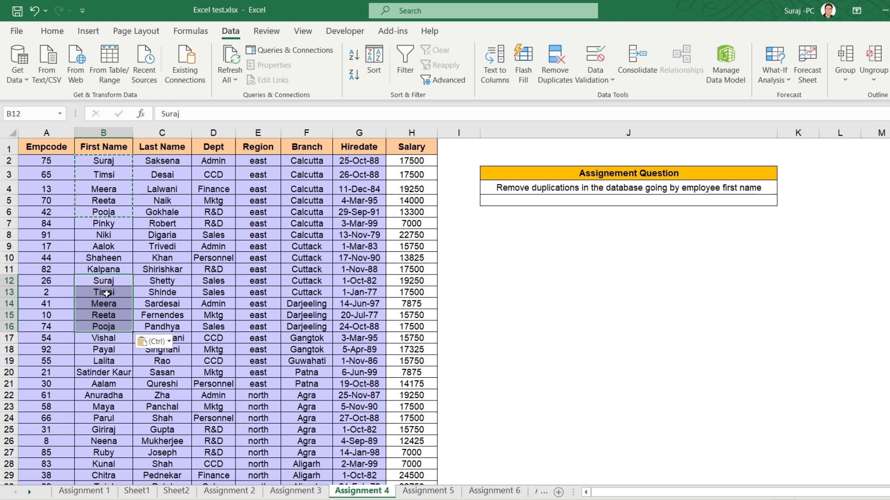
Step: Select the entire employee table starting from header cell A1
{"action": "left_click", "coordinate": [151, 280]}
{"action": "left_click", "coordinate": [39, 145]}
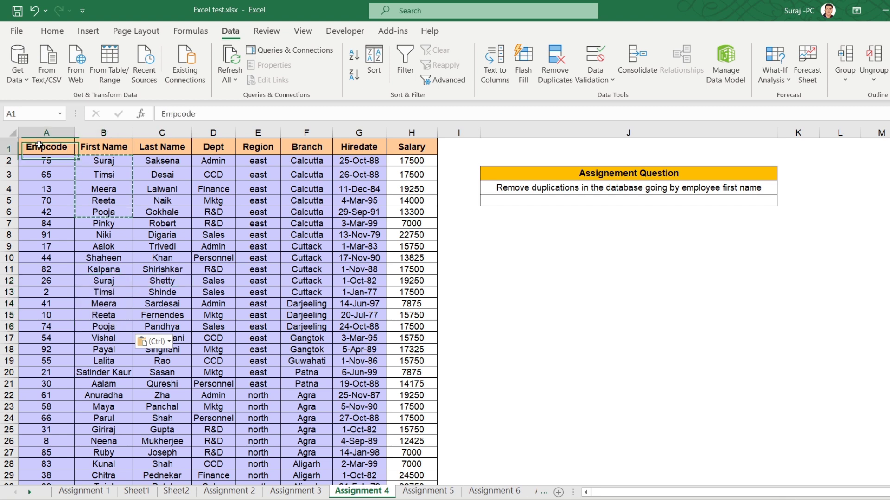
{"action": "key", "text": "ctrl+shift+Right"}
{"action": "key", "text": "ctrl+shift+Down"}
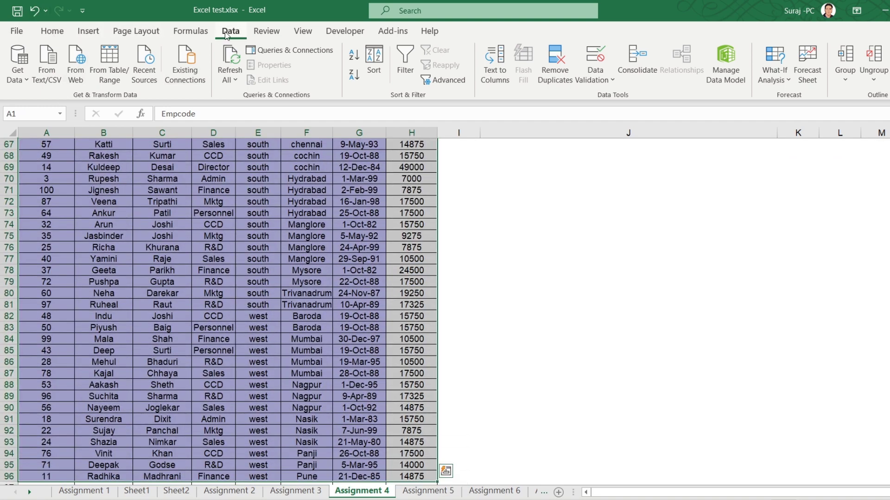
Step: Remove Duplicates by First Name only, deleting 5 duplicate rows and leaving 90 unique records
{"action": "left_click", "coordinate": [571, 68]}
{"action": "left_click", "coordinate": [572, 68]}
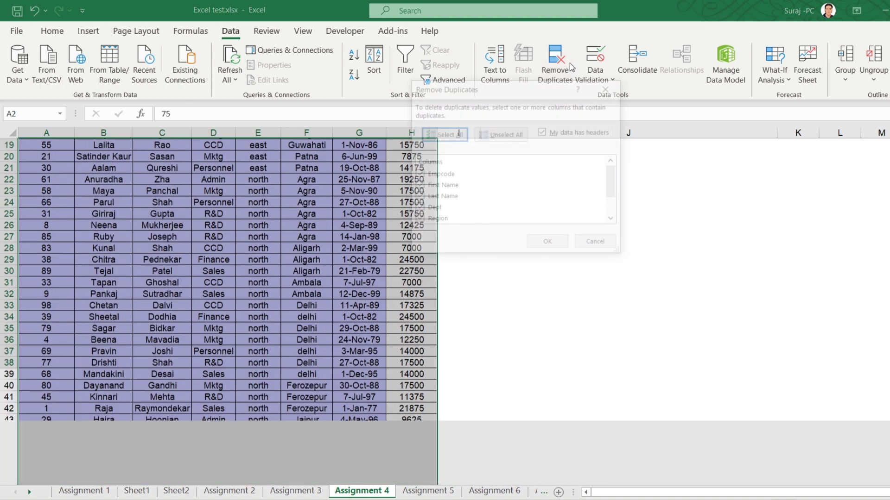
{"action": "left_click", "coordinate": [493, 137]}
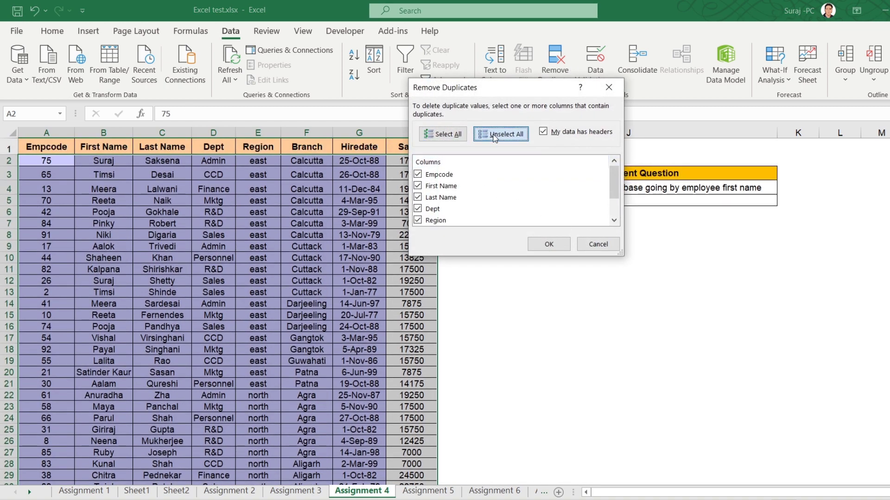
{"action": "left_click", "coordinate": [418, 186]}
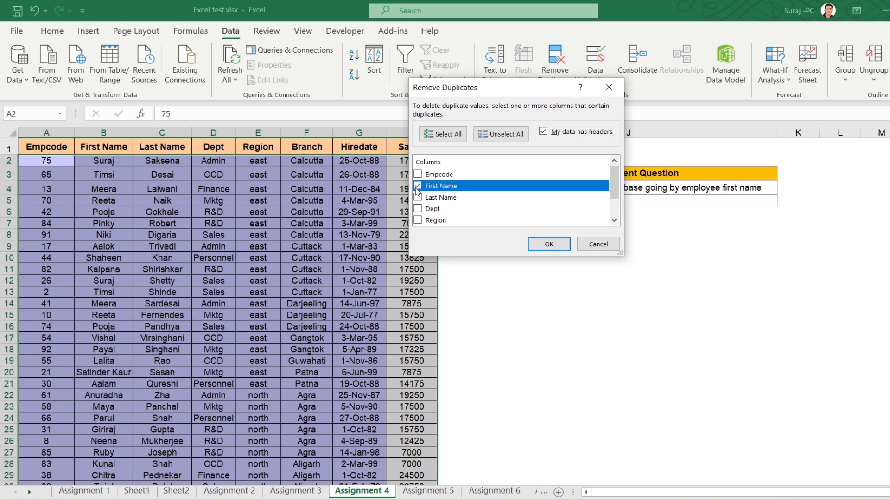
{"action": "left_click", "coordinate": [548, 246]}
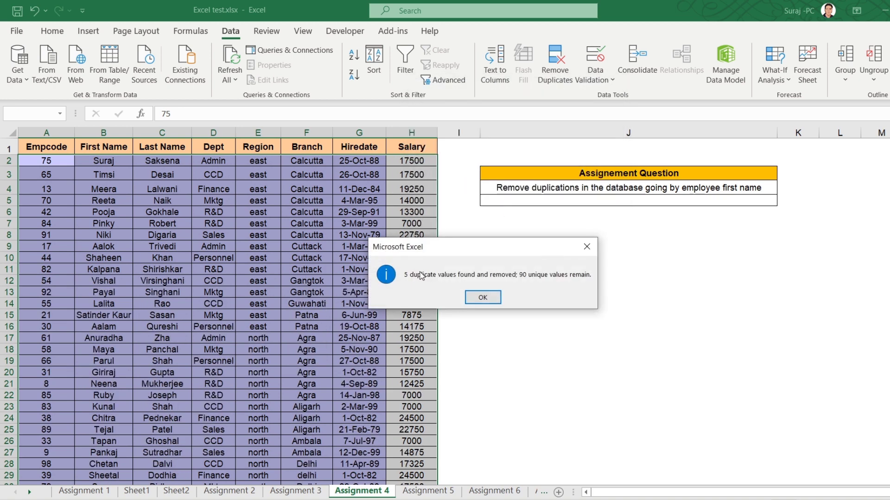
{"action": "left_click_drag", "start_coordinate": [454, 252], "coordinate": [612, 223]}
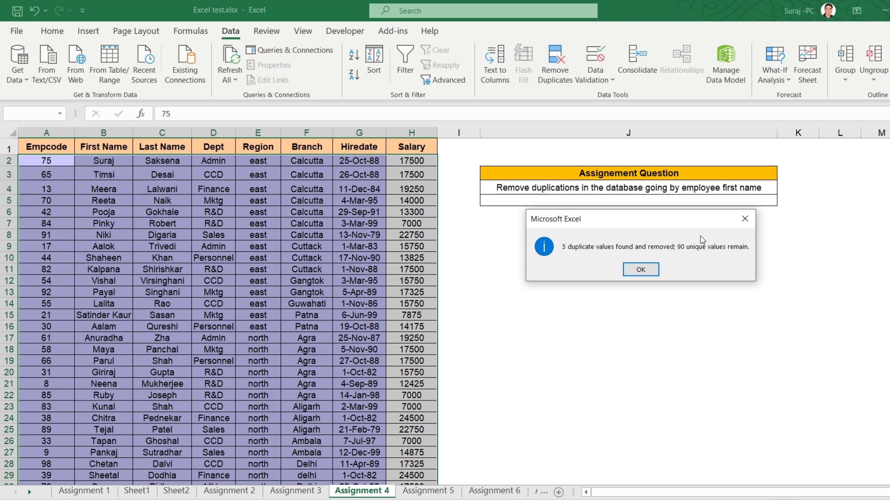
{"action": "left_click", "coordinate": [641, 270]}
{"action": "left_click", "coordinate": [564, 318]}
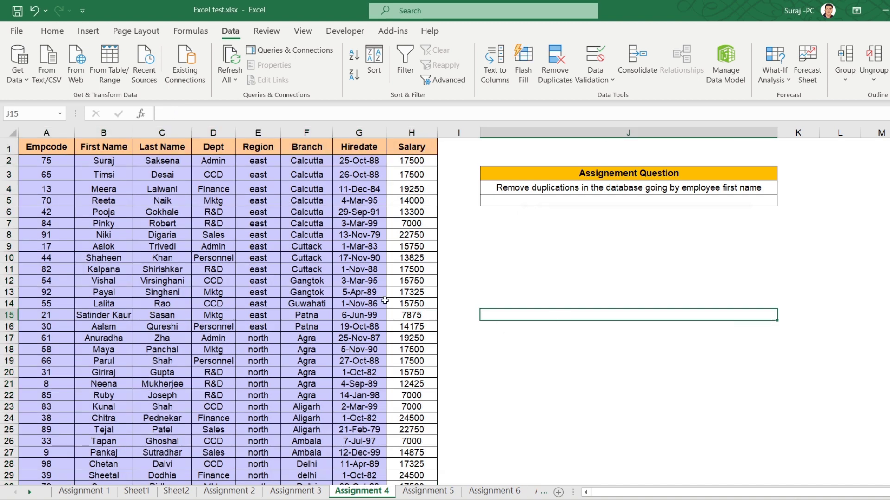
{"action": "left_click", "coordinate": [285, 262]}
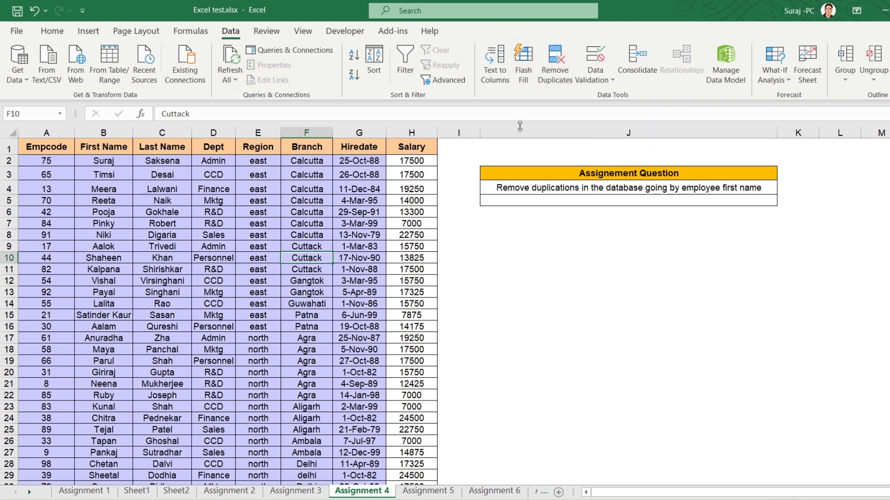
{"action": "left_click", "coordinate": [514, 224]}
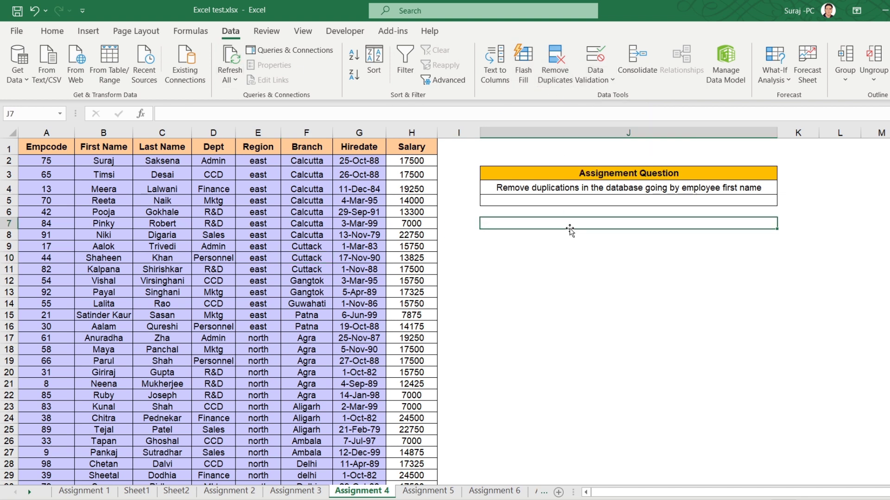